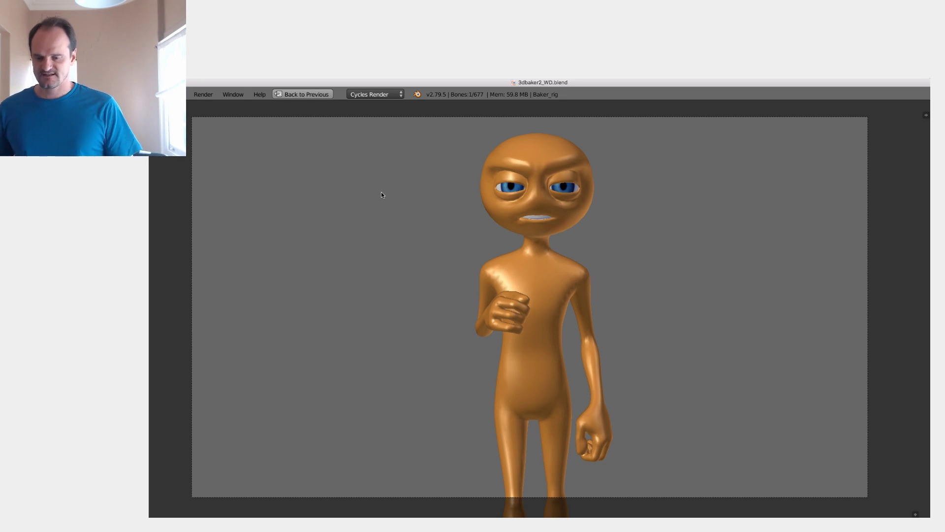
Step: Play back the character animation in the full-screen camera view
key("alt+a")
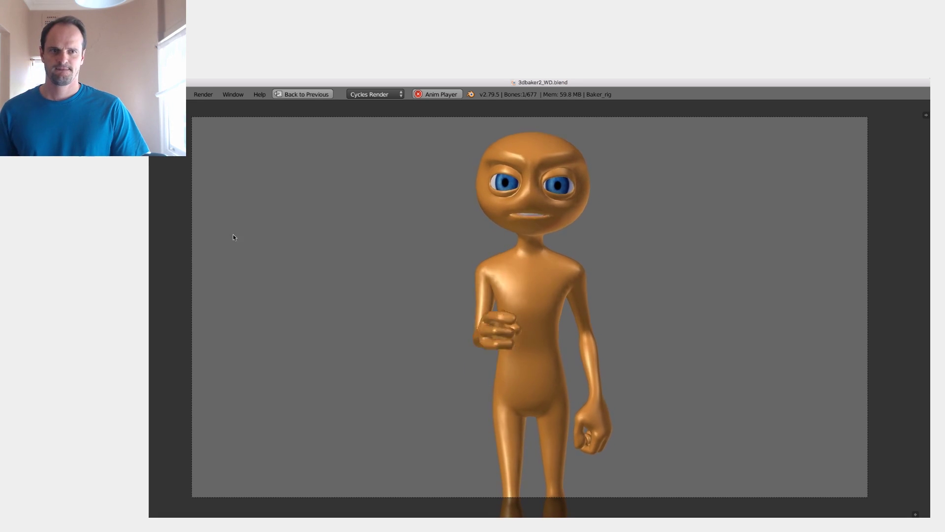
key("Escape")
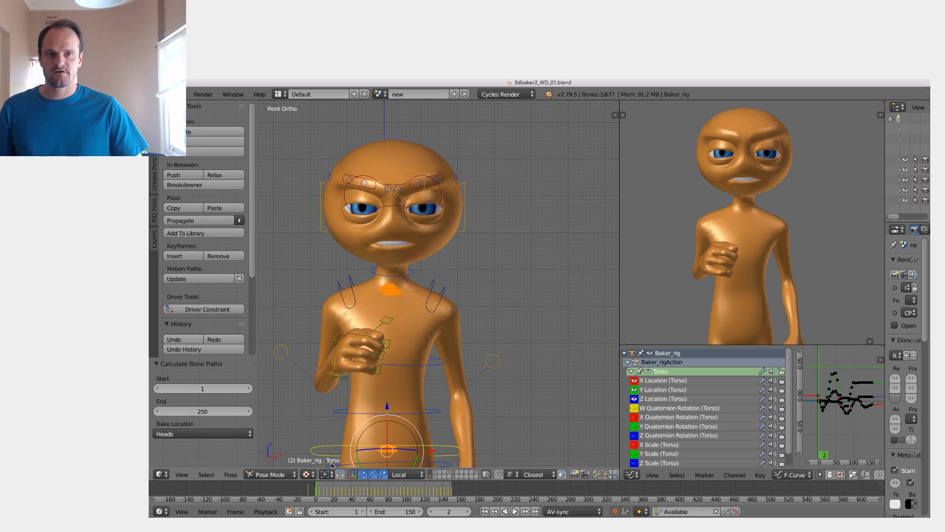
Step: Examine the Torso bone's motion path up close in the front view at frames 98 and 116
middle_click_drag(414, 328, 409, 303, "shift")
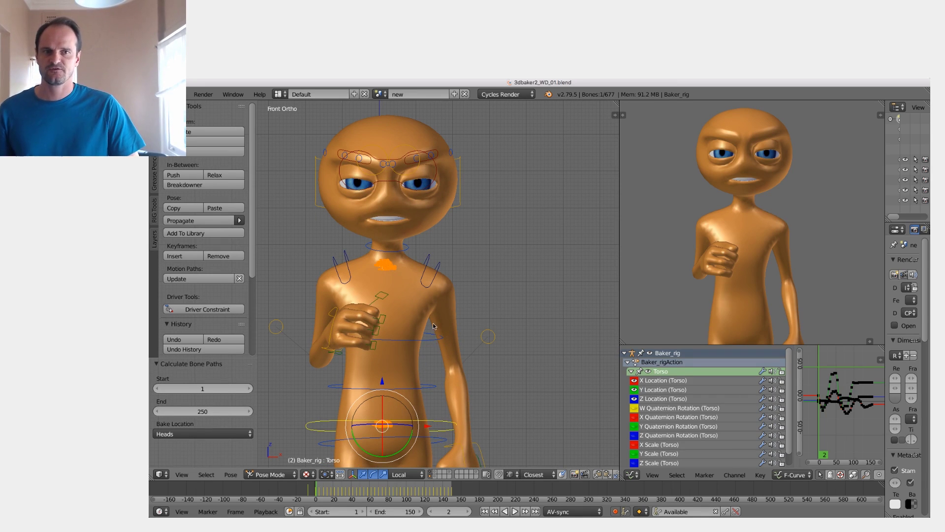
scroll(433, 322, "up", 2)
scroll(430, 319, "up", 4)
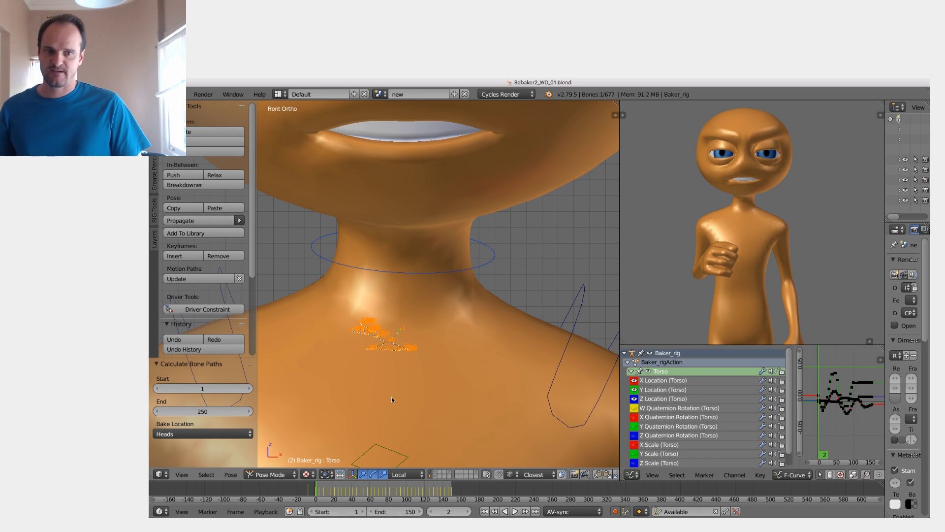
mouse_move(370, 487)
left_mouse_down()
mouse_move(392, 485)
mouse_move(398, 471)
left_mouse_up()
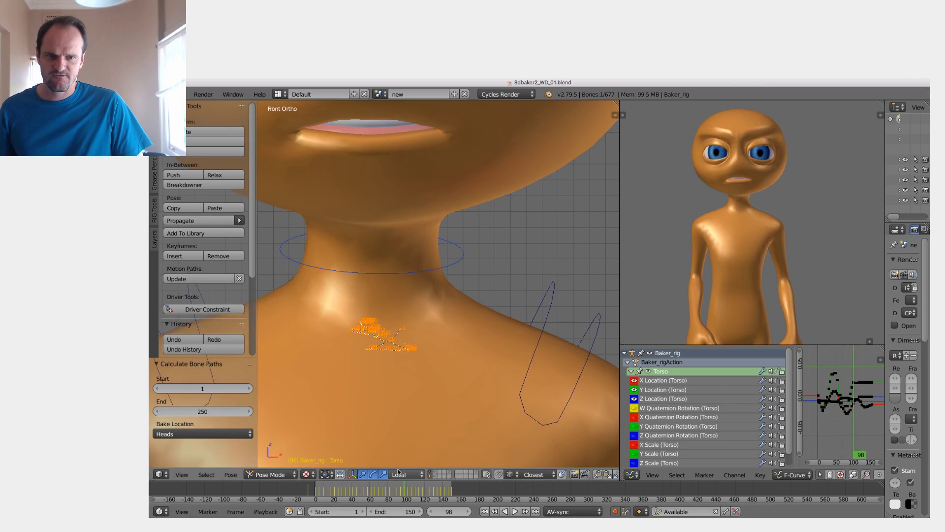
scroll(395, 361, "up", 3)
scroll(404, 303, "up", 3)
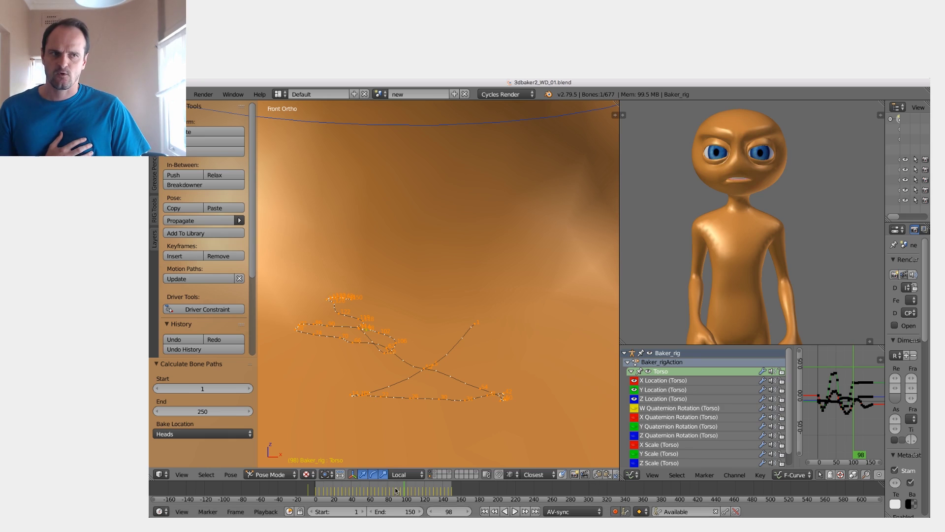
left_click_drag(402, 488, 410, 489)
middle_click_drag(389, 325, 389, 279)
scroll(382, 322, "up", 3)
key("alt+a")
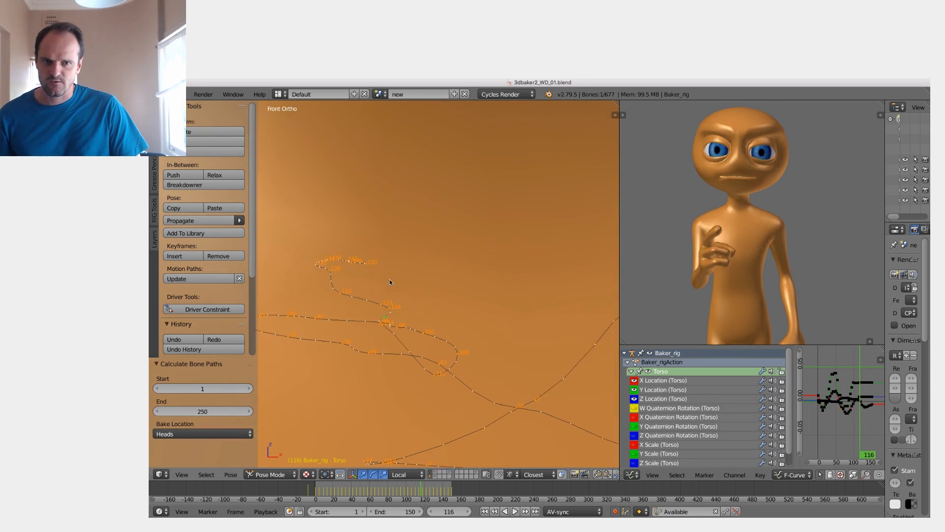
scroll(389, 279, "up", 1)
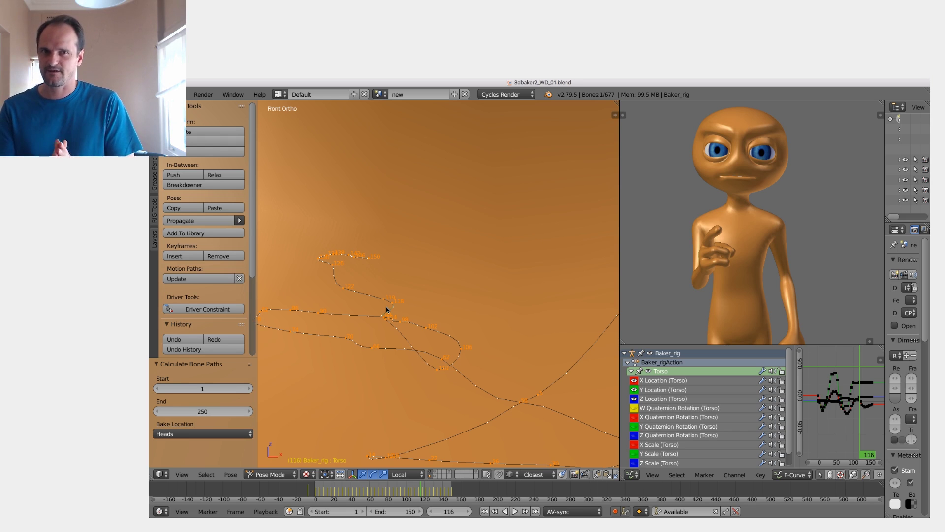
scroll(384, 301, "down", 6)
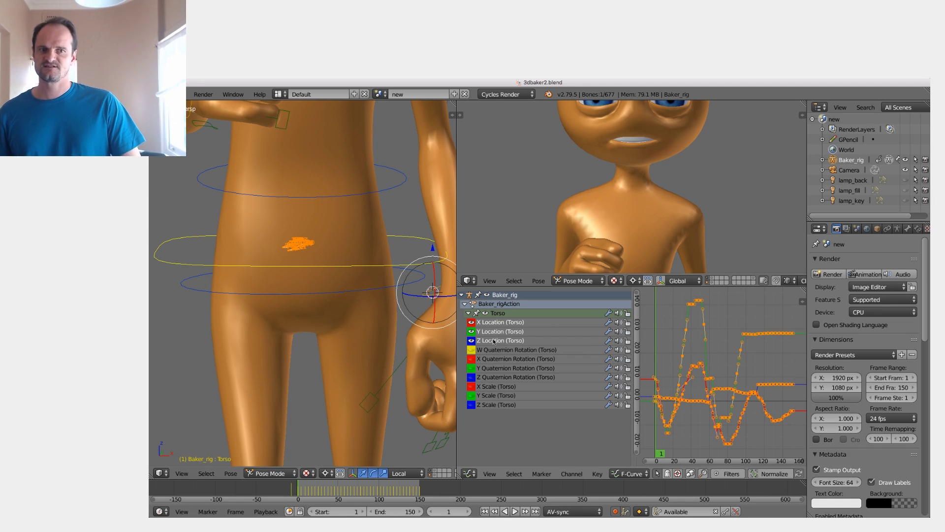
Step: Select the Torso X Location keyframe at frame 34 and bring the current frame to 34 to locate it on the motion path
middle_click_drag(688, 373, 750, 334, "ctrl")
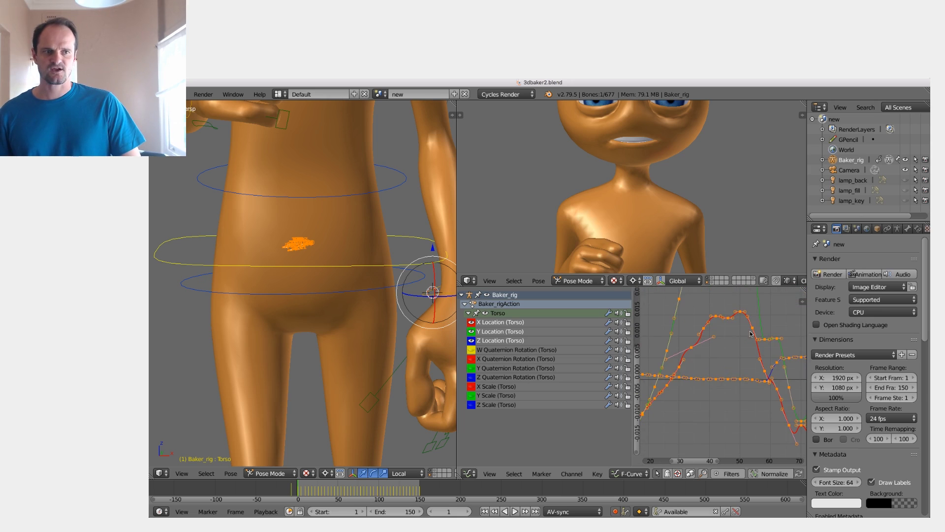
right_click(692, 348)
middle_click_drag(694, 354, 709, 342, "ctrl")
key("alt+a")
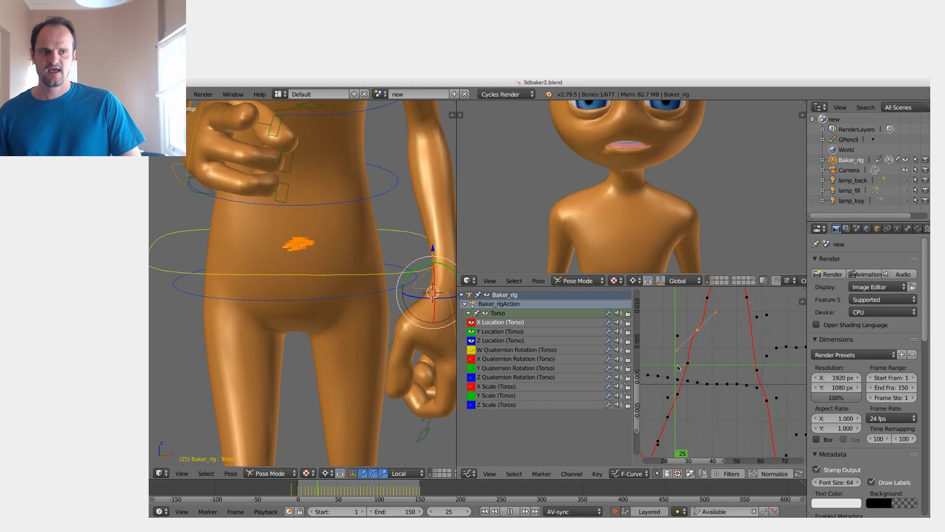
key("alt+a")
key("Right")
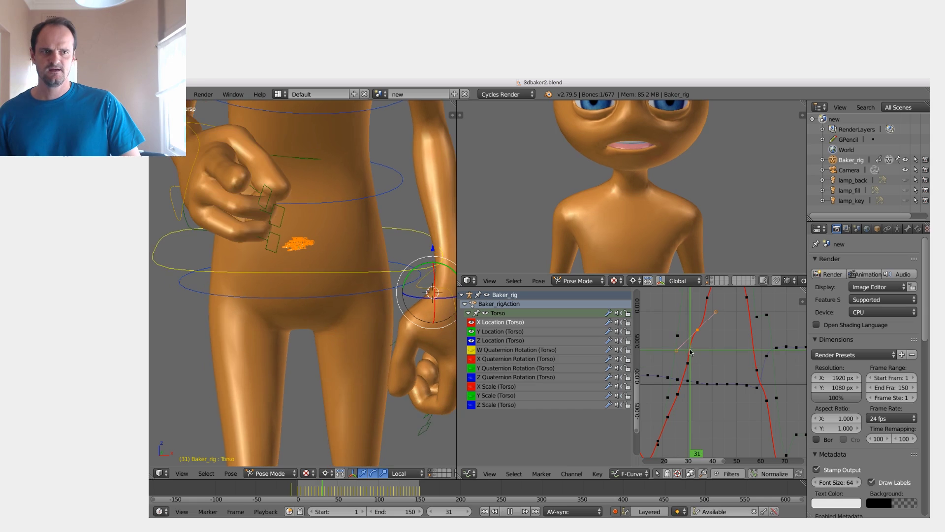
scroll(330, 305, "up", 5)
scroll(330, 305, "up", 4)
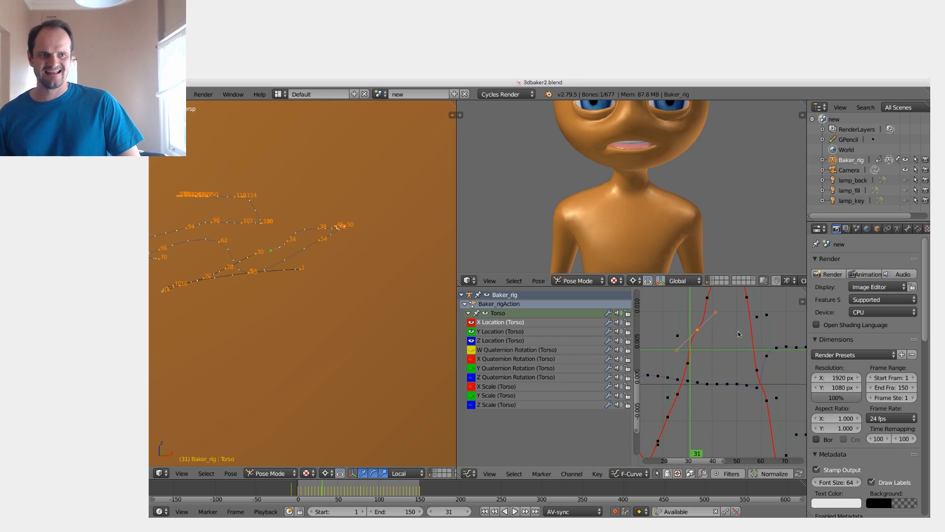
key("alt+a")
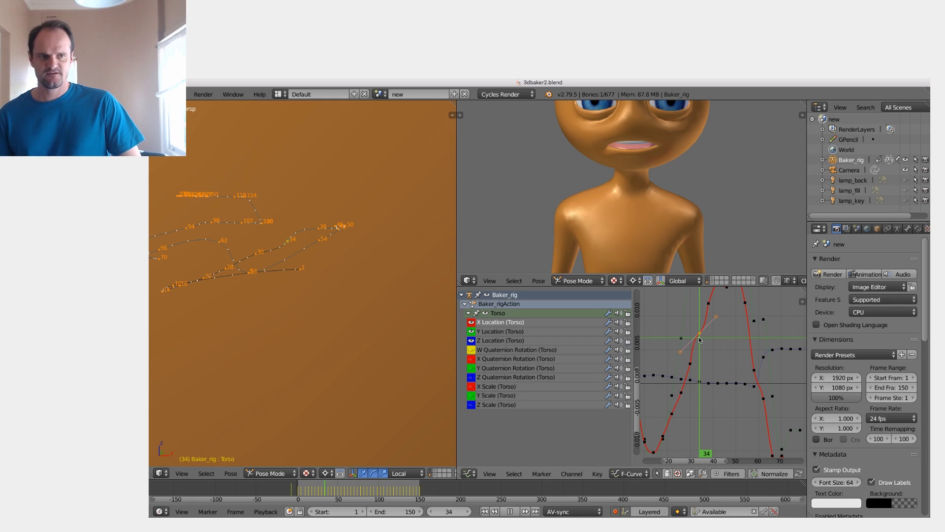
key("alt+a")
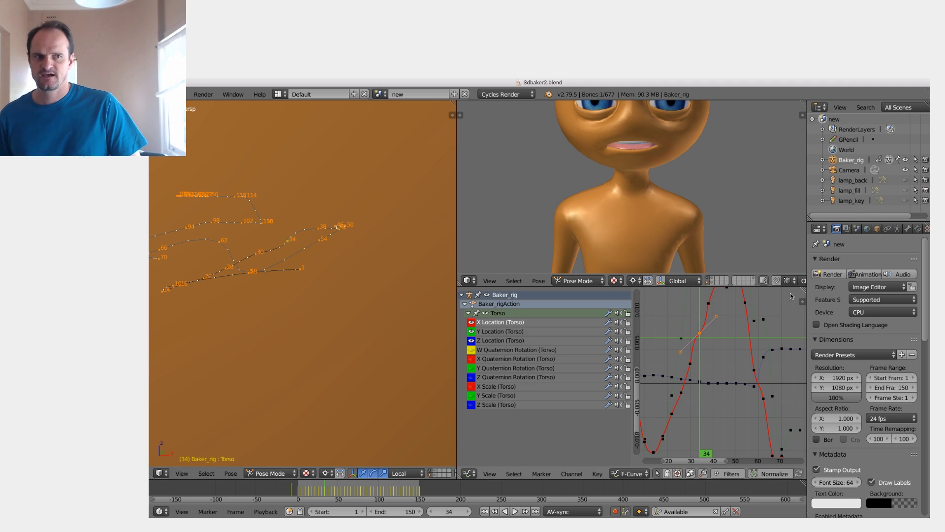
Step: Rotate the handles of the X Location keyframe at frame 34 to smooth the curve, and recalculate the Torso bone path
scroll(738, 359, "down", 2)
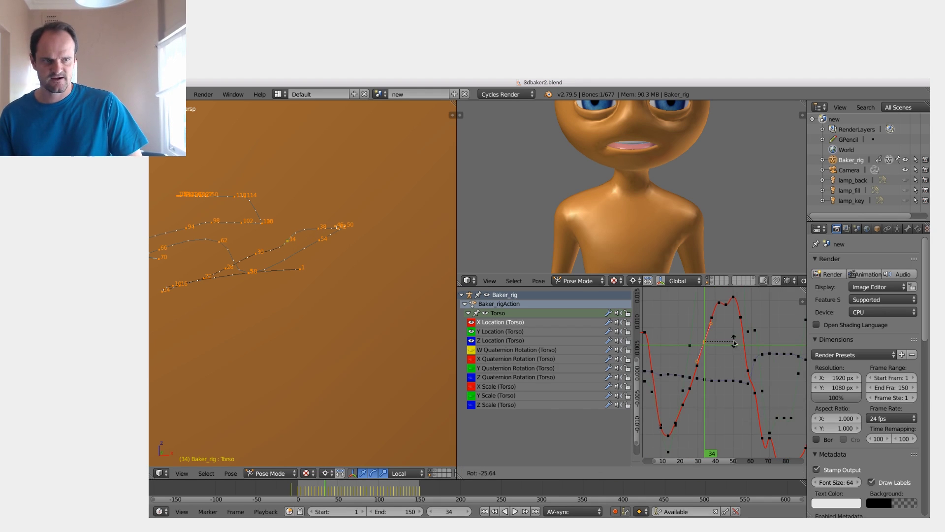
scroll(732, 339, "down", 1)
middle_click_drag(732, 339, 682, 363, "ctrl")
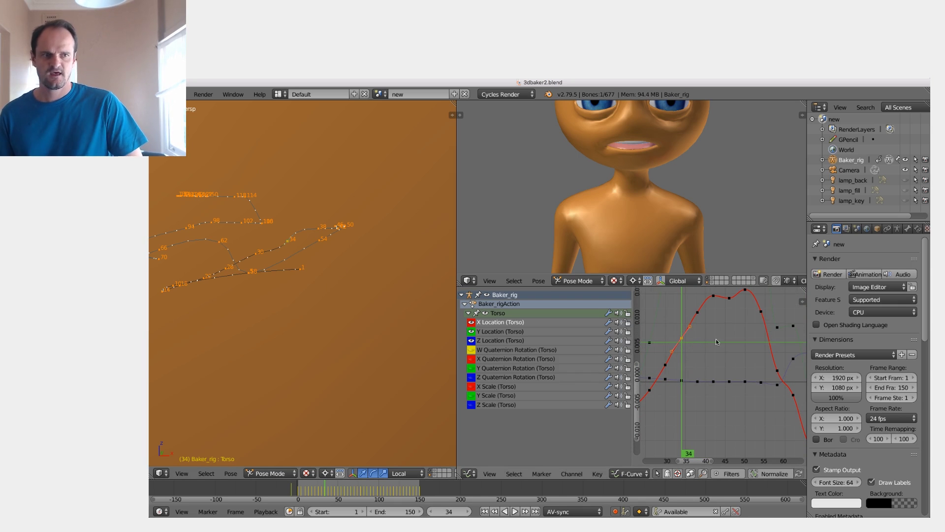
key("w")
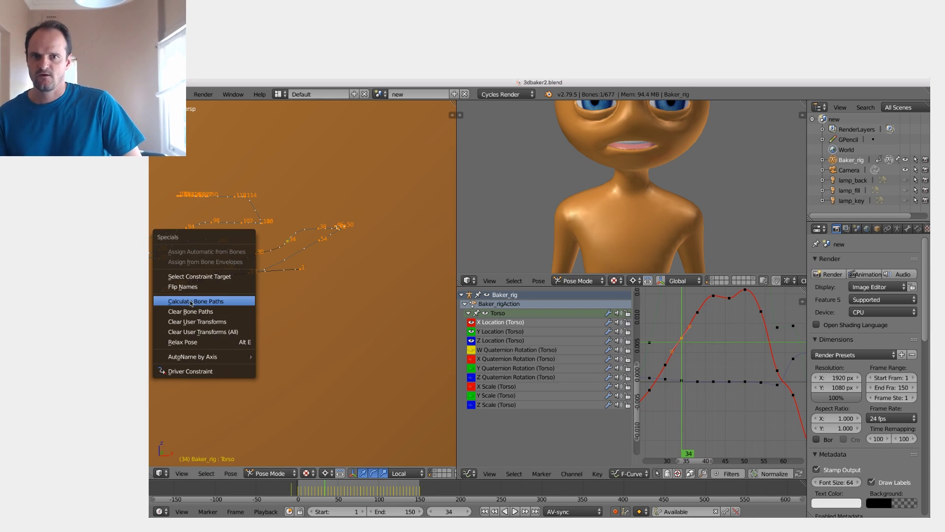
left_click(282, 246)
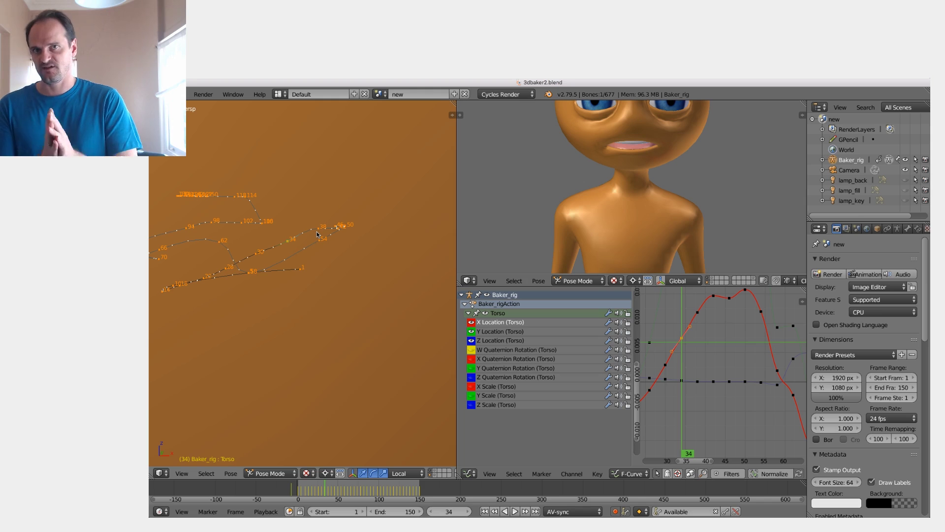
Step: Examine the kink in the Torso motion path between frames 66 and 70 while scrubbing to frame 69
scroll(688, 380, "down", 4)
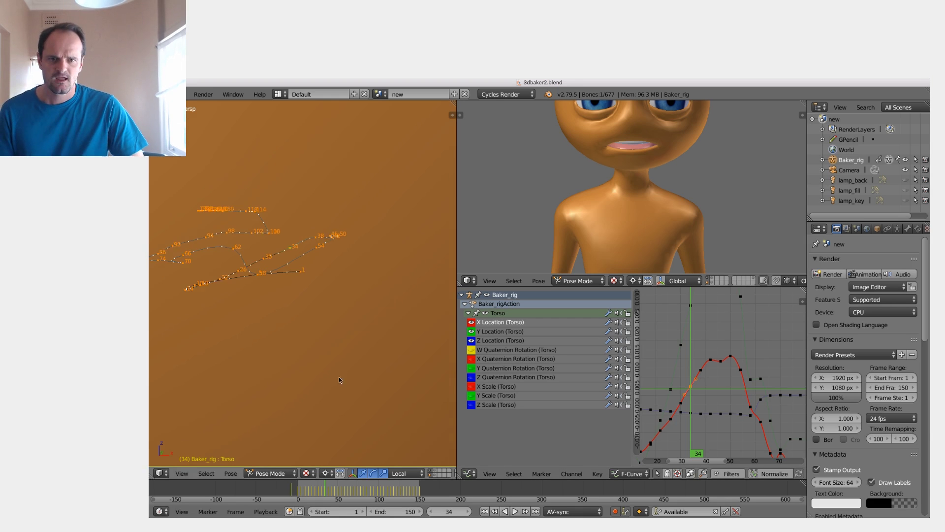
middle_click_drag(164, 264, 279, 295, "shift")
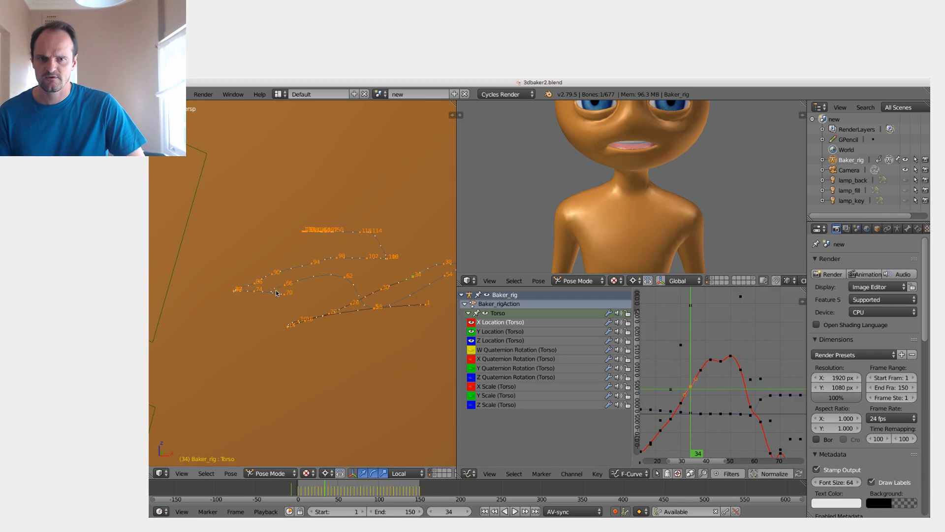
left_click(688, 398)
left_click_drag(688, 398, 777, 397)
scroll(652, 193, "down", 5)
scroll(640, 187, "up", 6)
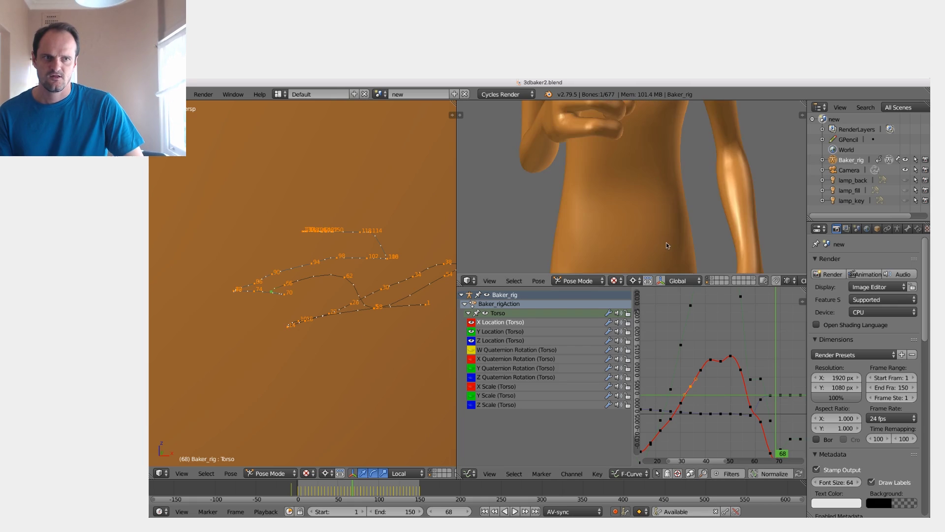
left_click_drag(735, 433, 778, 440)
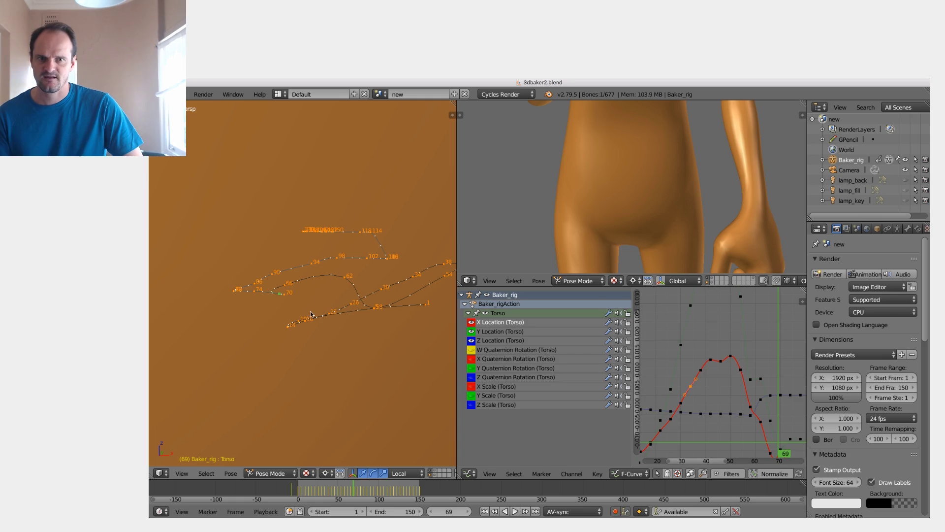
Step: Raise the Torso X Location keyframe at frame 66 and rotate its handles to make the curve descend smoothly
middle_click_drag(734, 388, 709, 374)
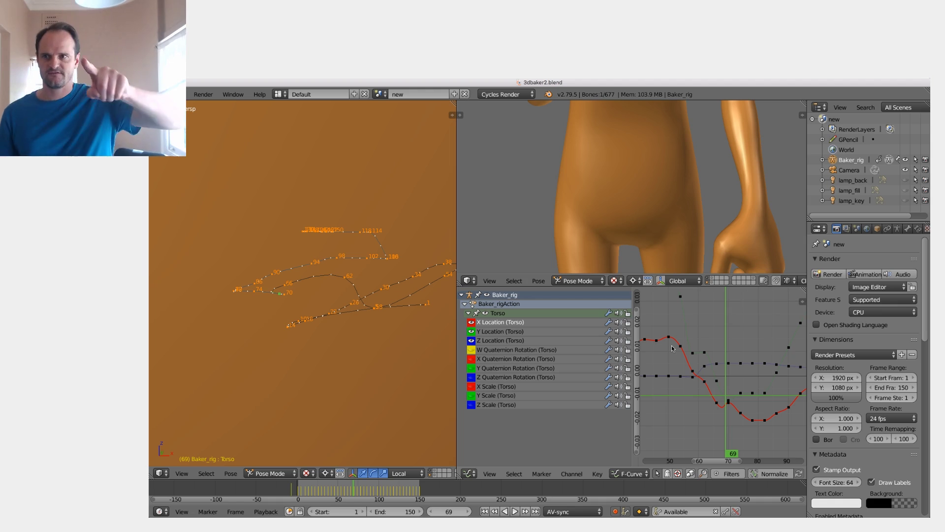
right_click(716, 403)
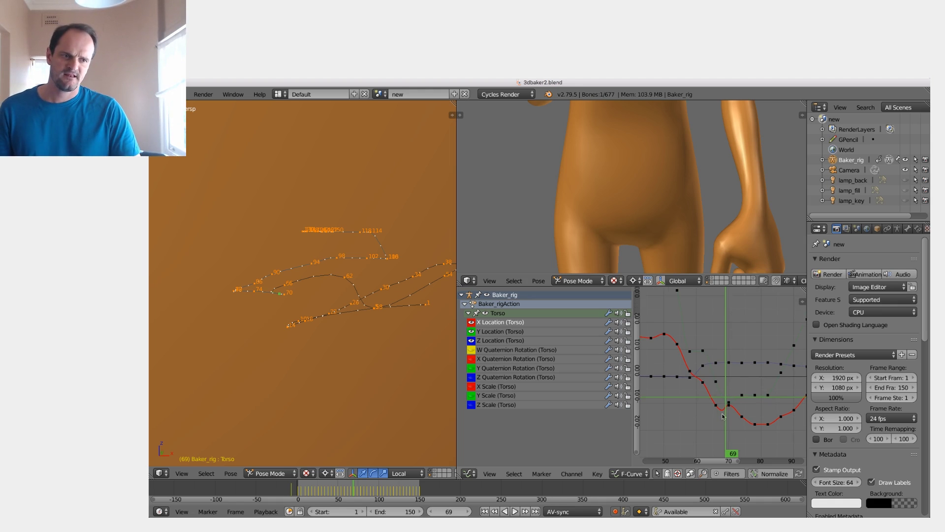
scroll(716, 430, "up", 2)
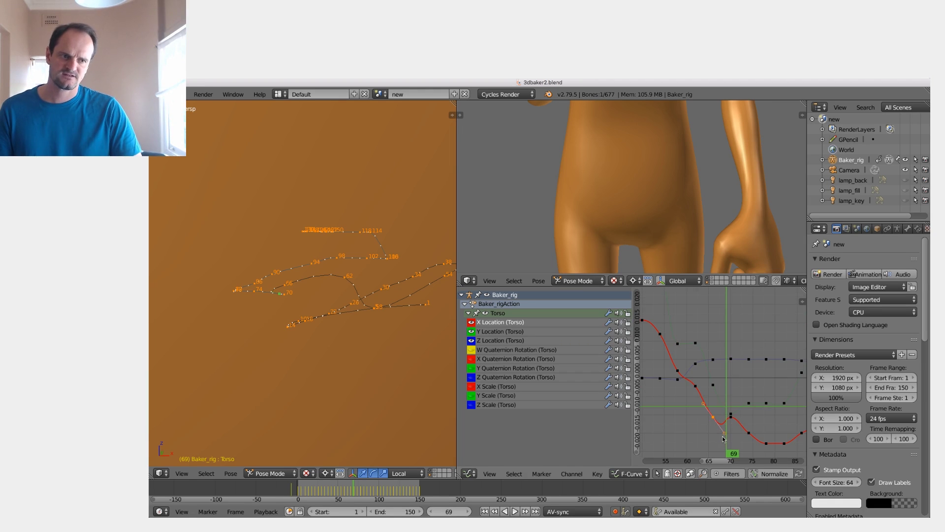
key("g")
left_click(724, 422)
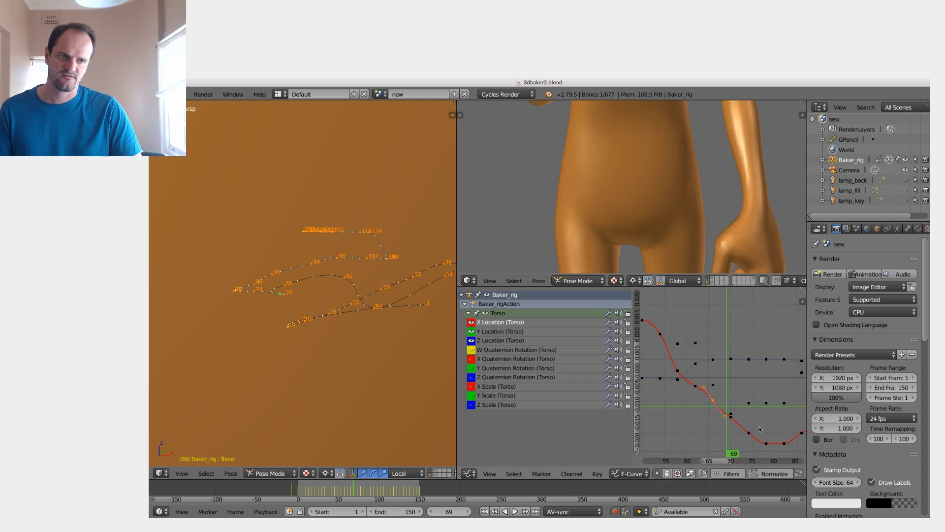
key("r")
key("Escape")
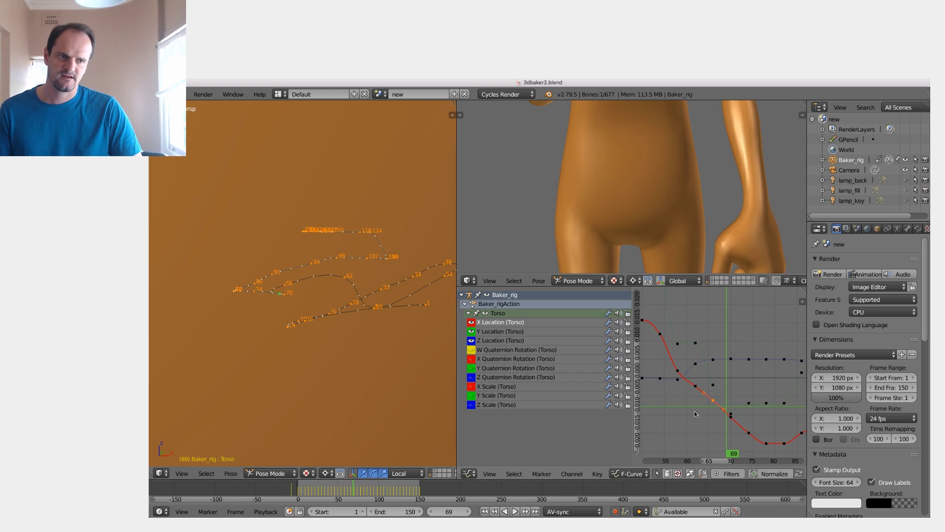
Step: Step back to frame 65 and recalculate the Torso bone path
key("Left")
key("Left")
key("Left")
key("Left")
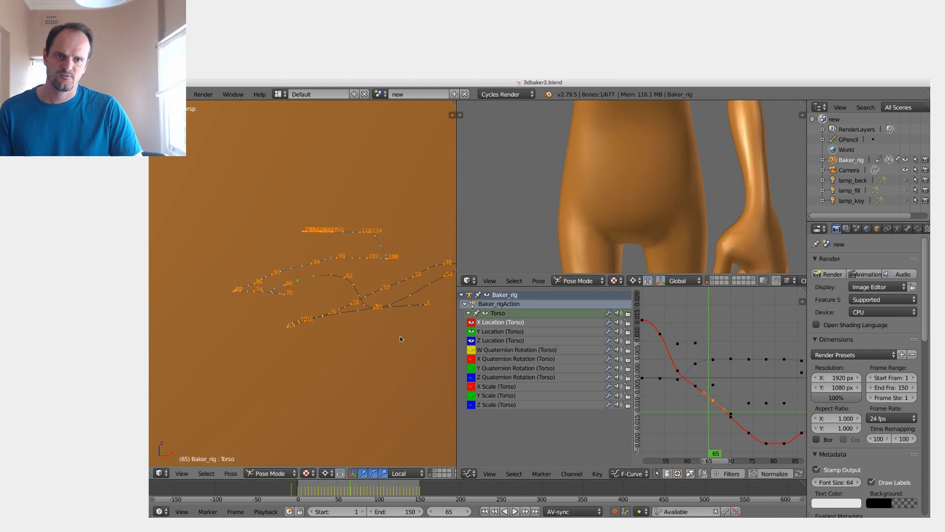
key("w")
left_click(302, 291)
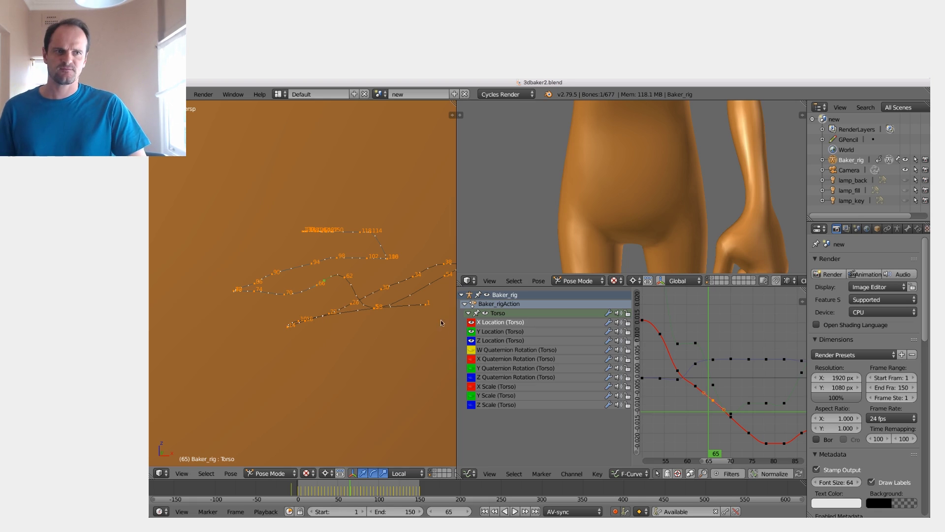
Step: Show the whole character in the camera view and review the motion by scrubbing and playing from about frame 52
scroll(563, 221, "down", 5)
left_click(674, 380)
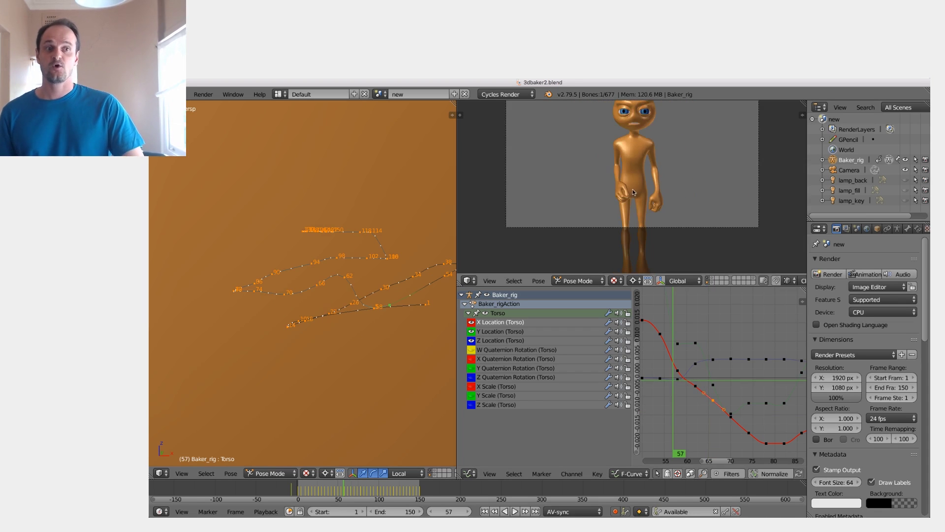
mouse_move(652, 364)
left_mouse_down()
mouse_move(728, 364)
mouse_move(651, 364)
left_mouse_up()
left_click(266, 512)
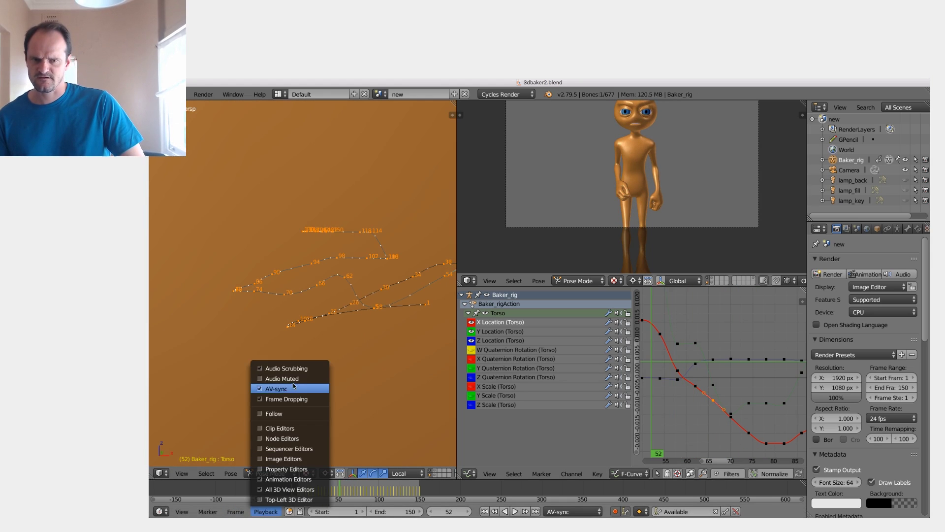
key("alt+a")
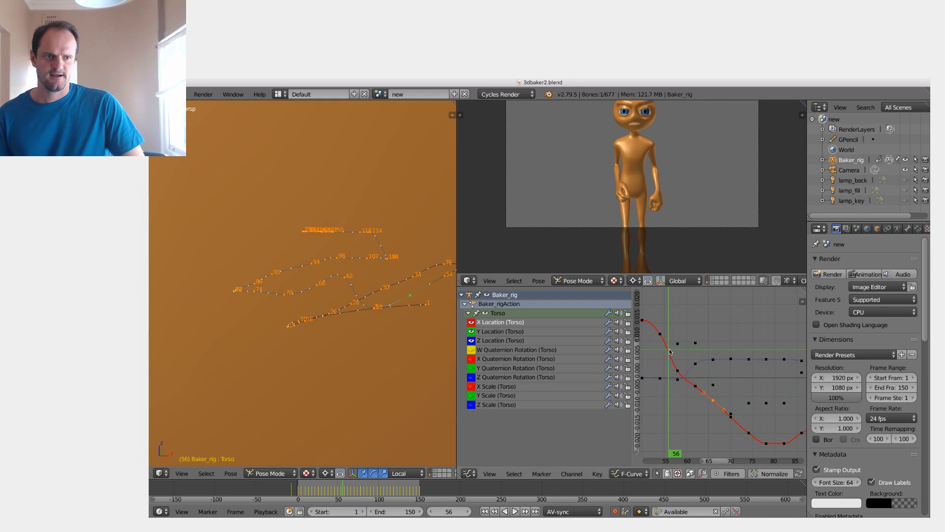
key("alt+a")
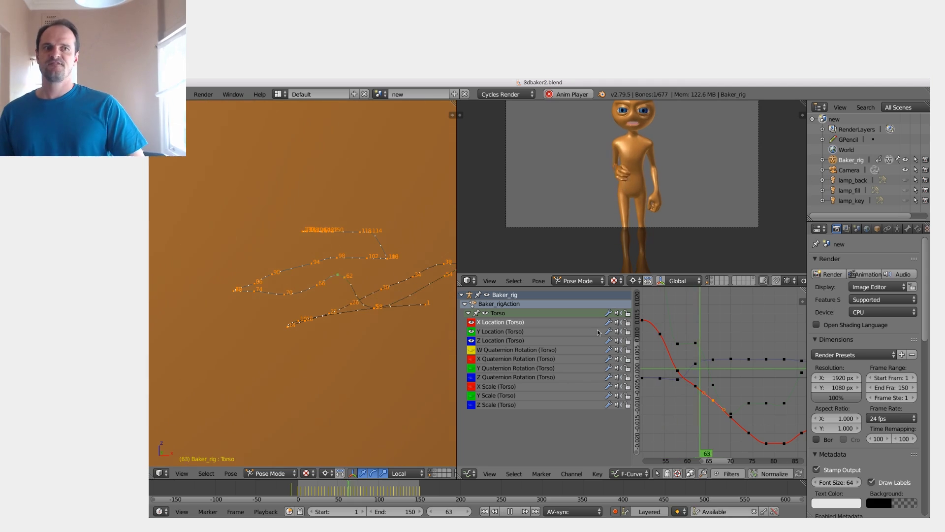
left_click(660, 371)
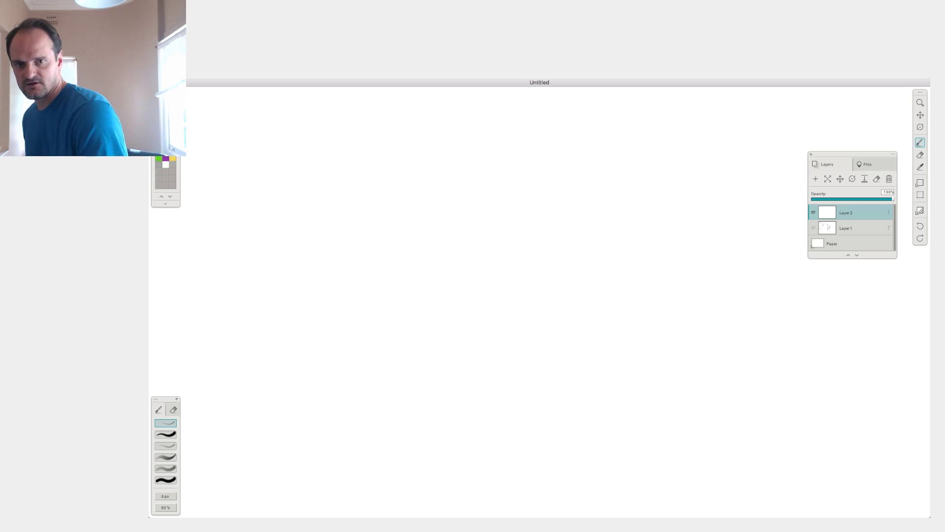
Step: Sketch a flat-topped curve with circled keyframes along it, and mark the interval between the first two keyframes with a bracket labelled 2
mouse_move(249, 412)
left_mouse_down()
mouse_move(314, 236)
mouse_move(427, 222)
mouse_move(530, 224)
mouse_move(569, 280)
mouse_move(621, 418)
left_mouse_up()
left_click_drag(317, 227, 370, 224)
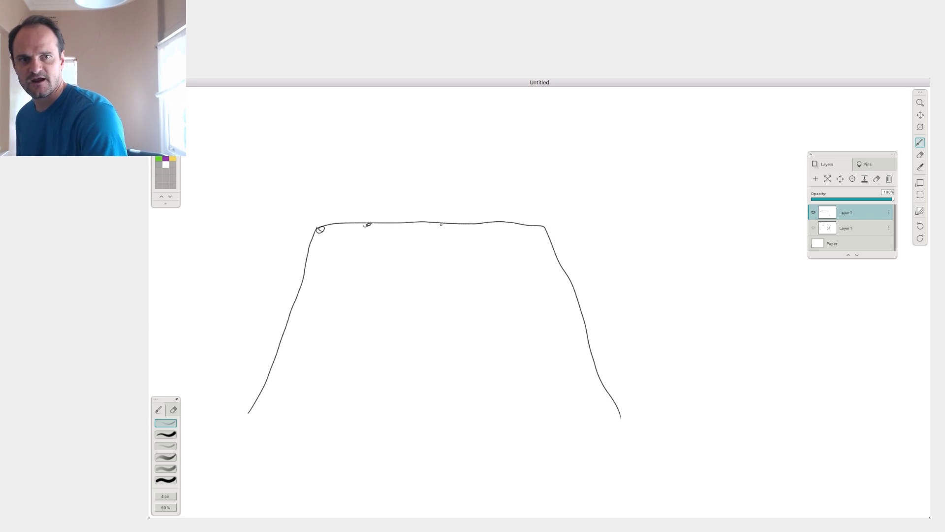
left_click_drag(441, 225, 546, 226)
left_click_drag(619, 415, 622, 419)
left_click_drag(250, 416, 248, 413)
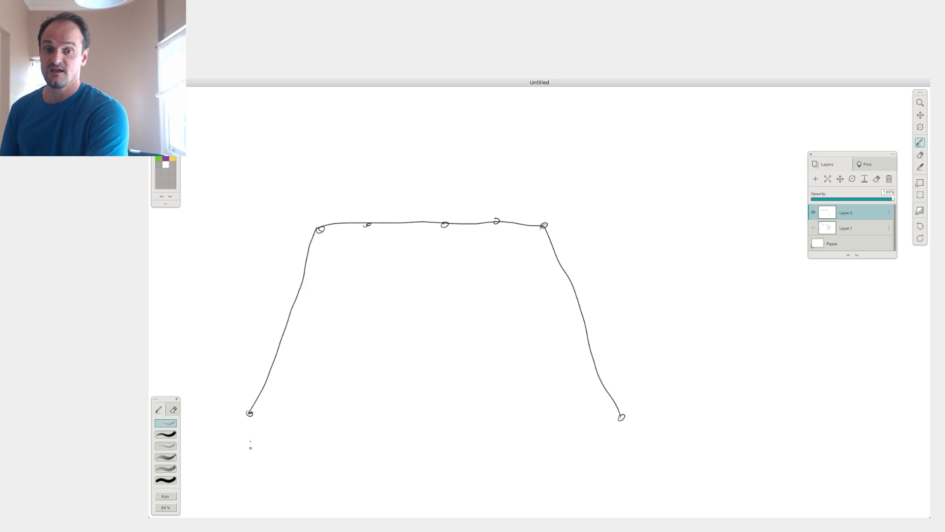
mouse_move(251, 440)
left_mouse_down()
mouse_move(315, 446)
mouse_move(320, 437)
mouse_move(292, 463)
left_mouse_up()
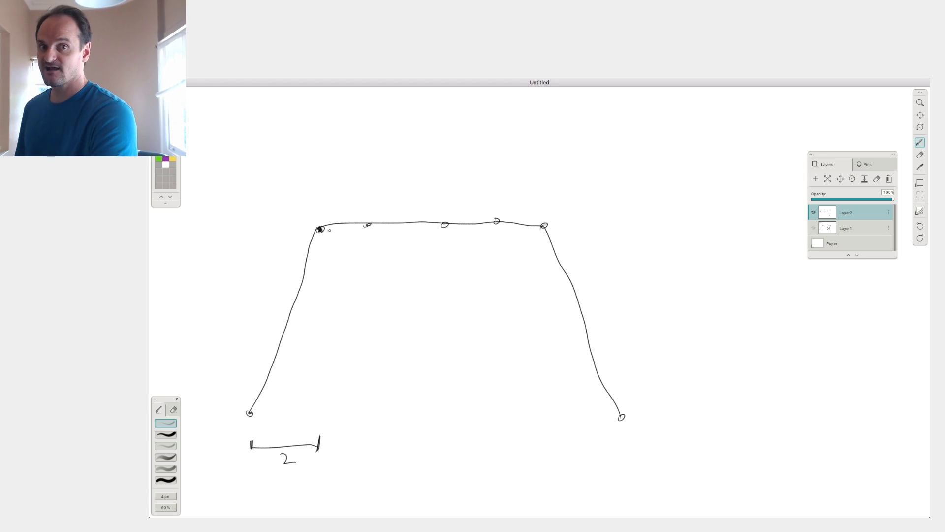
Step: Draw tilted handles on the first three keyframes of the flat top and a wavy curve passing through them
mouse_move(306, 241)
left_mouse_down()
mouse_move(338, 211)
mouse_move(307, 241)
left_mouse_up()
left_click_drag(359, 214, 376, 238)
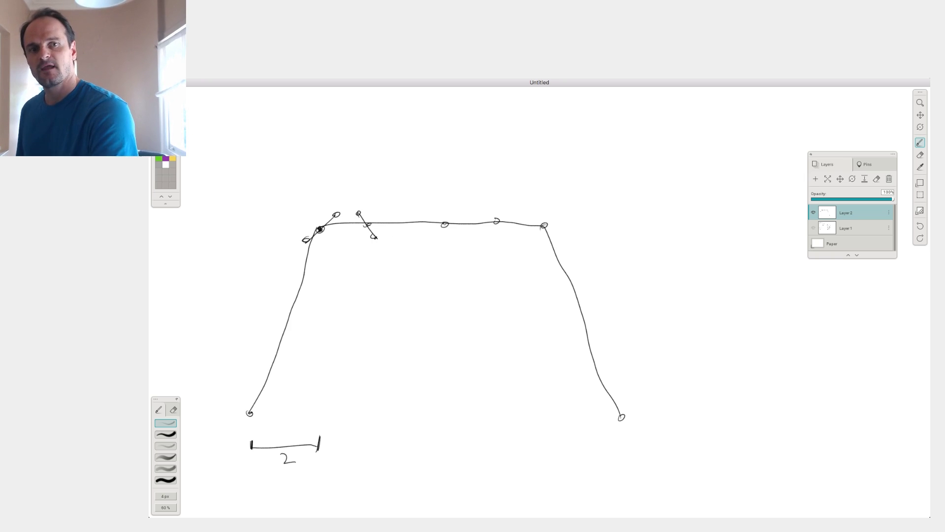
left_click_drag(443, 225, 431, 235)
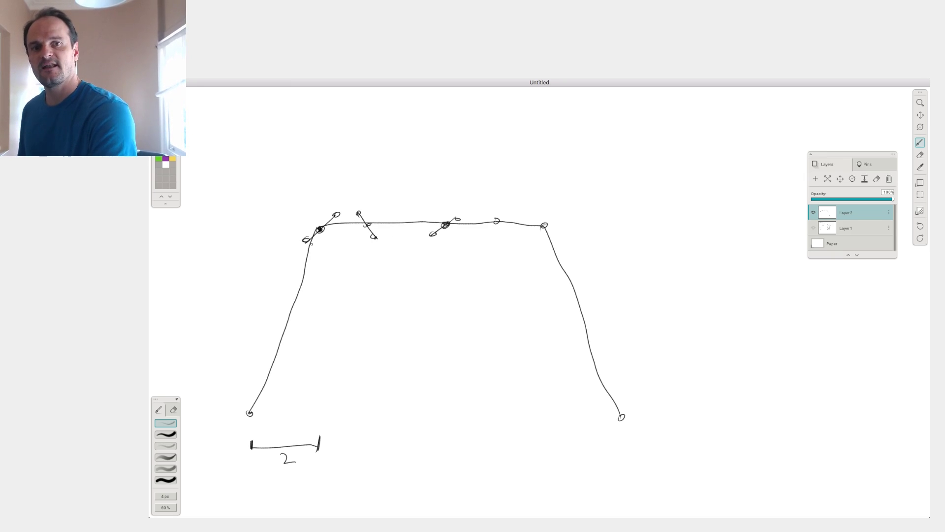
mouse_move(319, 230)
left_mouse_down()
mouse_move(349, 213)
mouse_move(392, 238)
mouse_move(446, 223)
mouse_move(386, 237)
mouse_move(341, 218)
mouse_move(306, 252)
mouse_move(355, 221)
mouse_move(380, 234)
mouse_move(439, 225)
left_mouse_up()
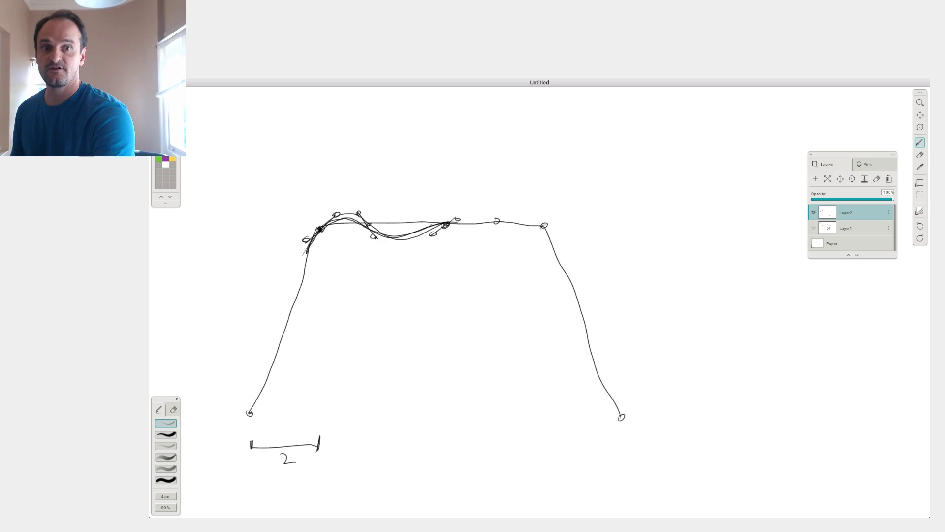
Step: Undo the wavy curve and the handle strokes on the flat top, keeping the handle line at the first upper keyframe
key("super+z")
key("super+z")
key("super+z")
key("super+z")
key("super+z")
key("super+z")
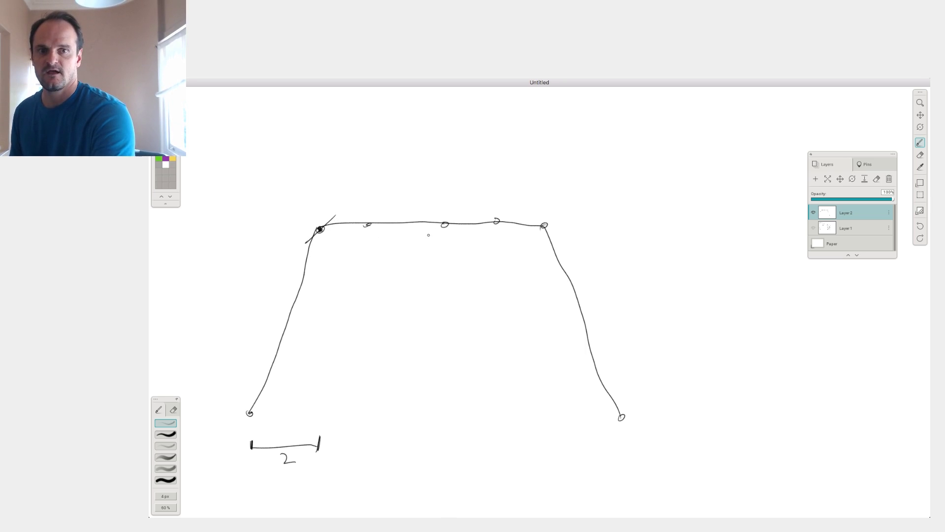
Step: Mark raised keyframe points above the flat top and sketch replacement curves, the last one running between the sketch's two lower endpoints
left_click_drag(365, 188, 366, 191)
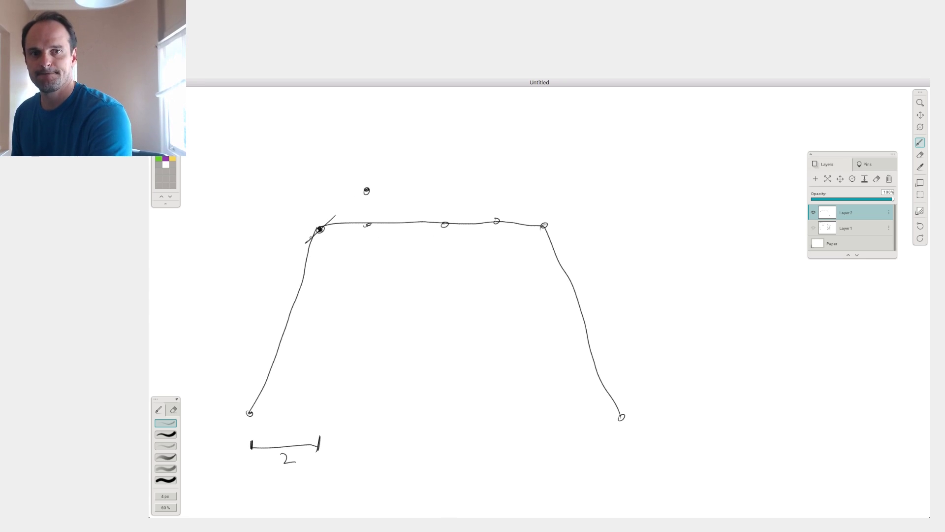
mouse_move(319, 229)
left_mouse_down()
mouse_move(351, 198)
mouse_move(377, 192)
mouse_move(407, 196)
mouse_move(445, 229)
mouse_move(511, 225)
left_mouse_up()
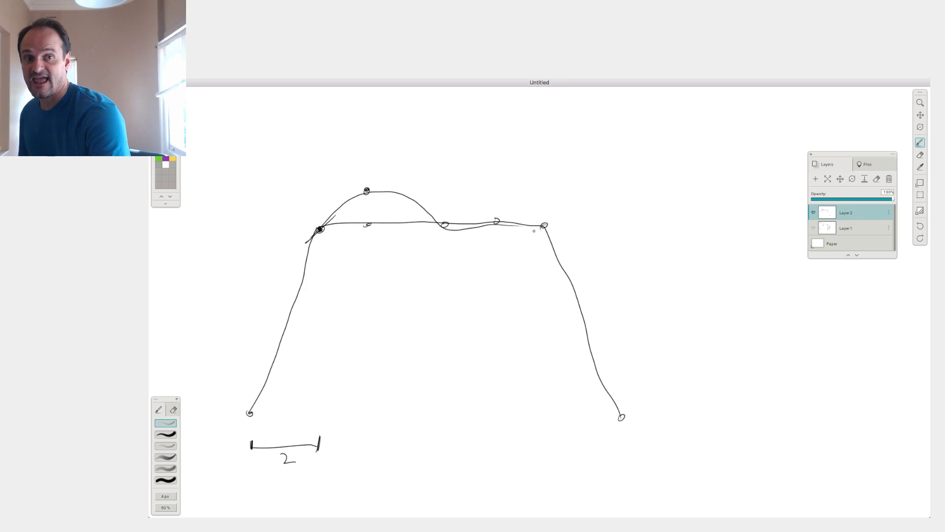
left_click_drag(426, 136, 429, 138)
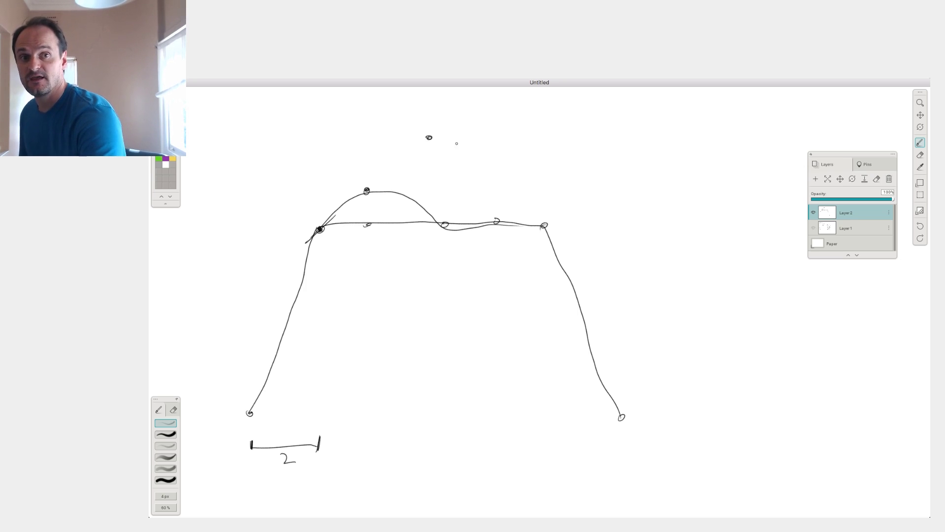
left_click_drag(484, 157, 488, 158)
mouse_move(250, 411)
left_mouse_down()
mouse_move(339, 213)
mouse_move(372, 162)
mouse_move(416, 135)
mouse_move(460, 148)
mouse_move(504, 183)
mouse_move(540, 238)
mouse_move(626, 428)
left_mouse_up()
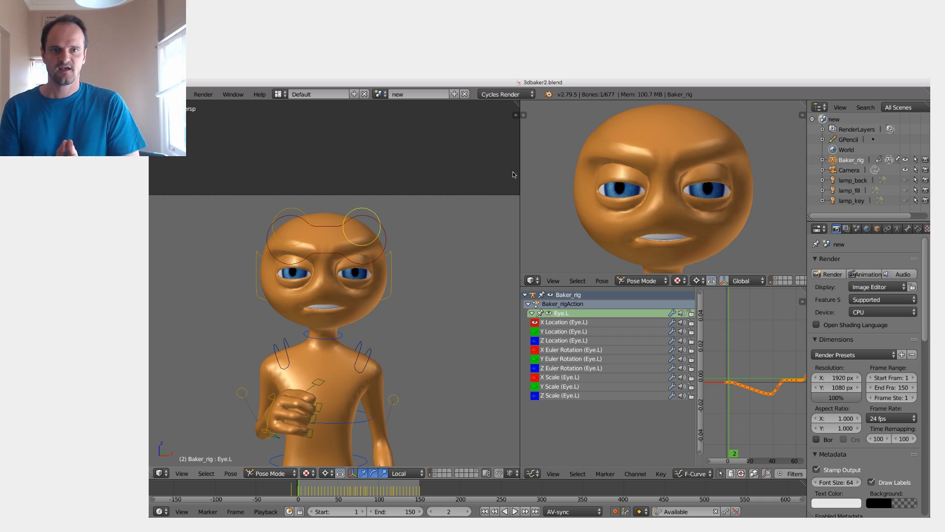
Step: Switch to Blender and play the Baker animation from frame 2 to review the eye direction
key("alt+a")
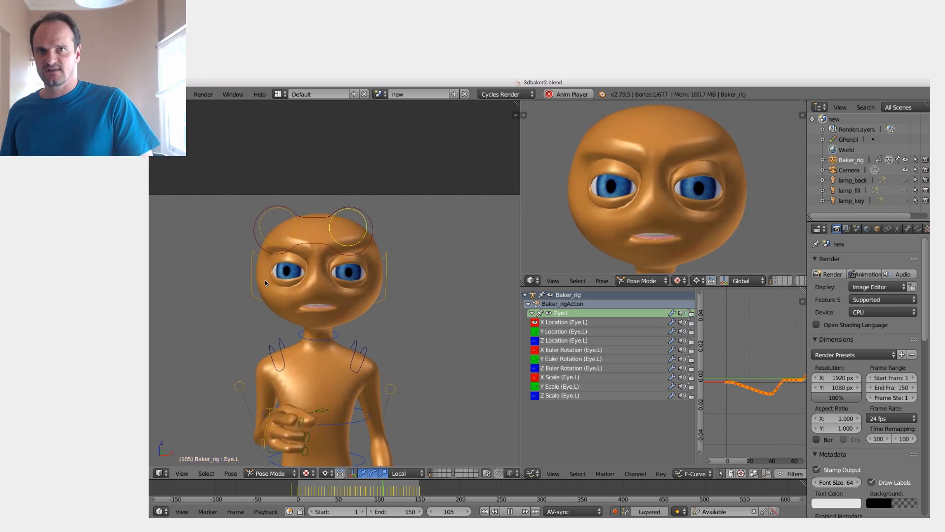
key("alt+a")
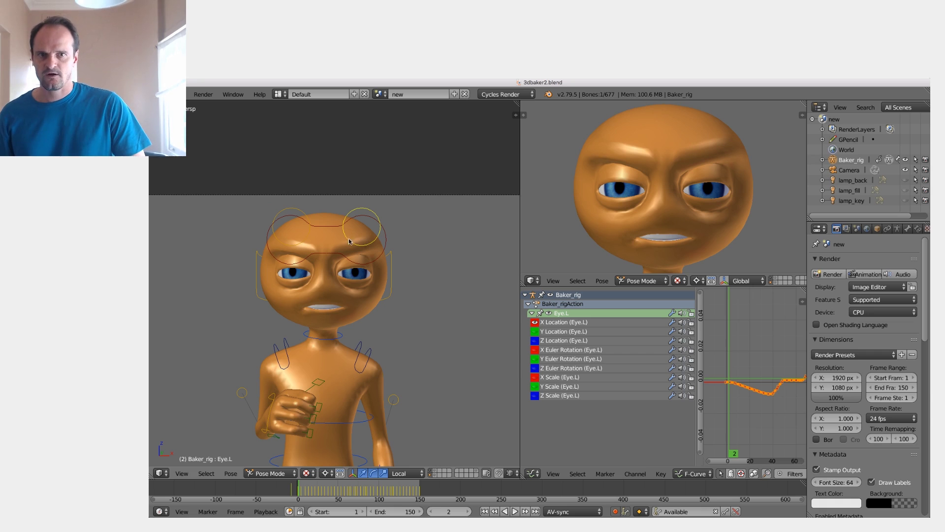
Step: Shift the whole Eye.L X Location curve vertically to about 0.02 at frame 2, checking the pupil up close before restoring the wider view
key("g")
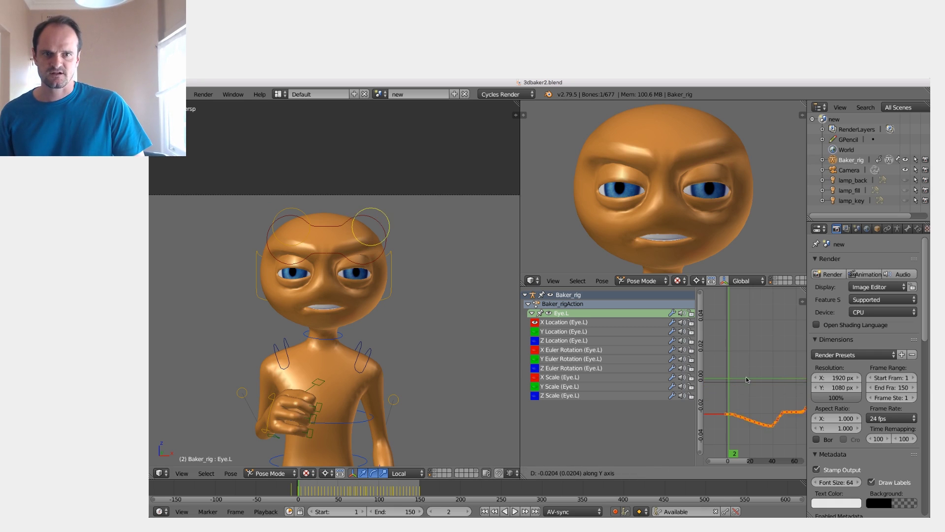
left_click(738, 333)
key("KP_Decimal")
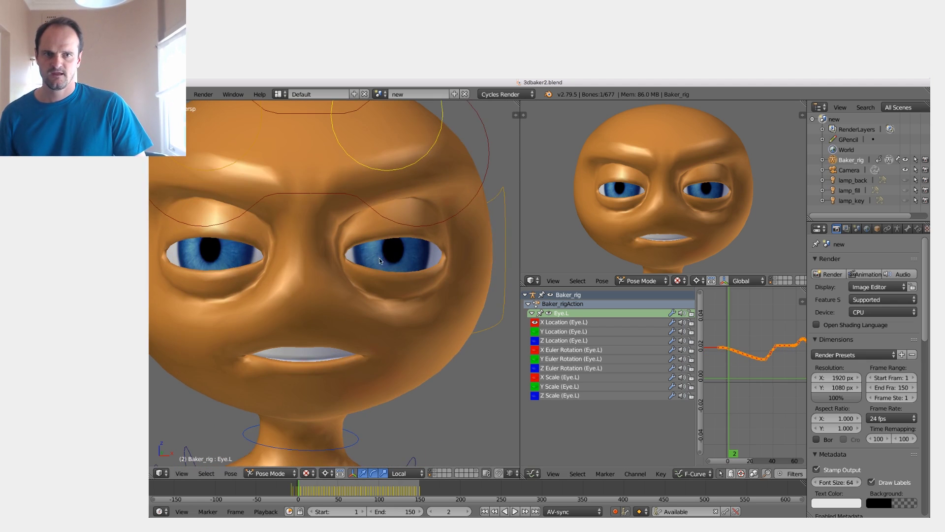
key("g")
key("y")
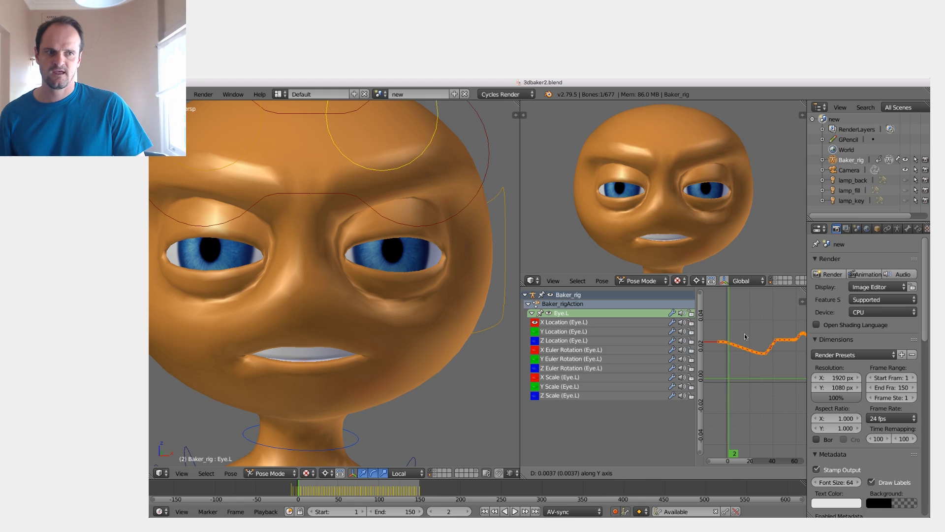
left_click(745, 333)
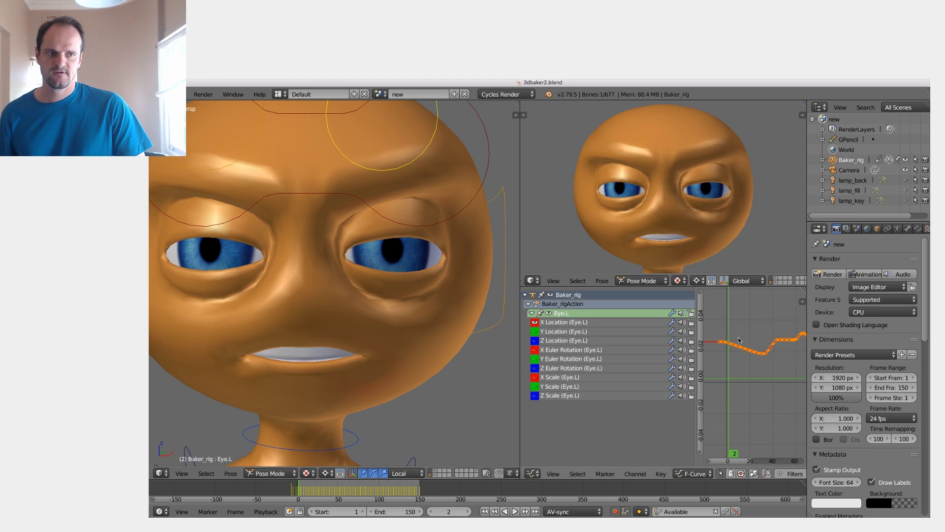
key("g")
key("y")
left_click(667, 346)
key("KP_0")
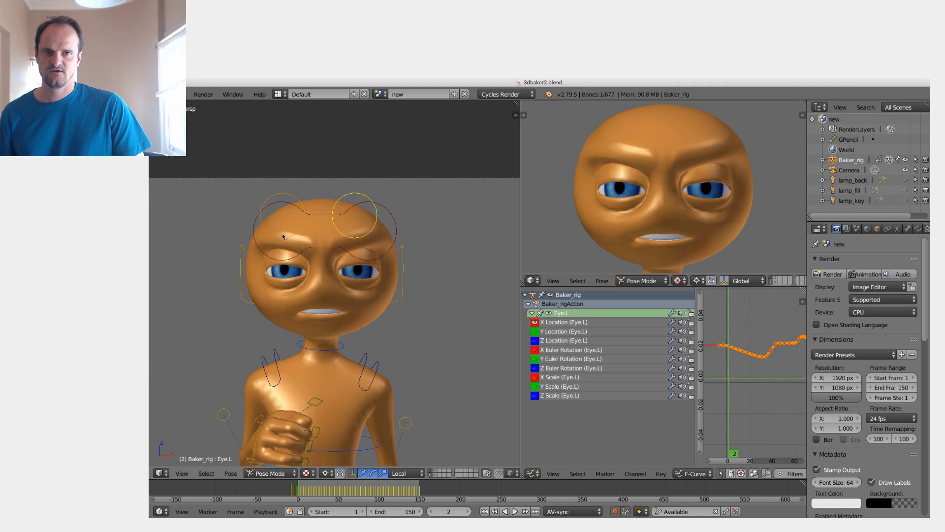
Step: Isolate the X Location curve of Eye.R, lower the whole curve to about -0.04 at frame 2, and play the animation
right_click(283, 233)
left_click(532, 313)
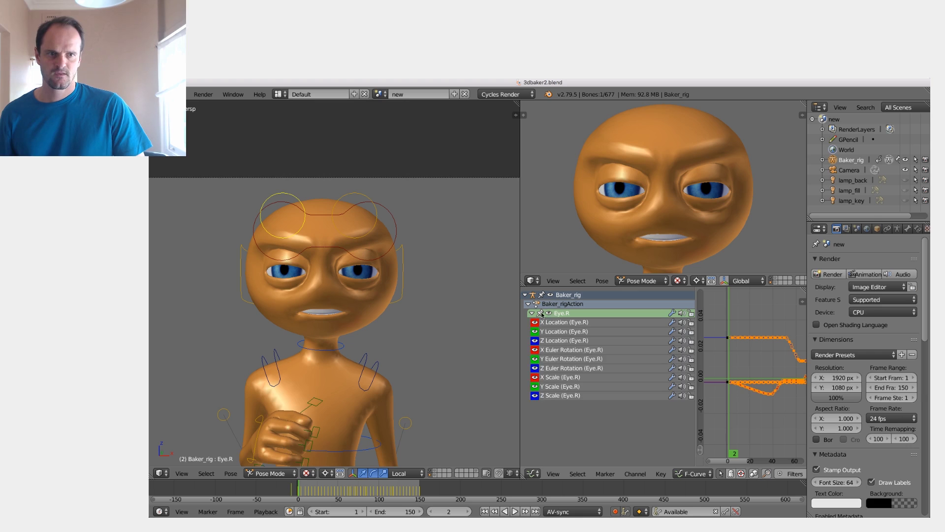
key("a")
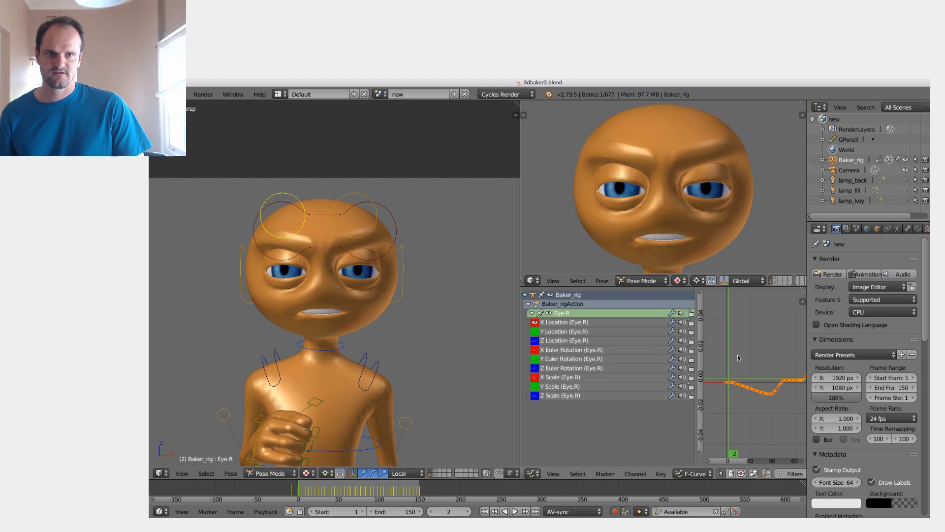
key("g")
key("y")
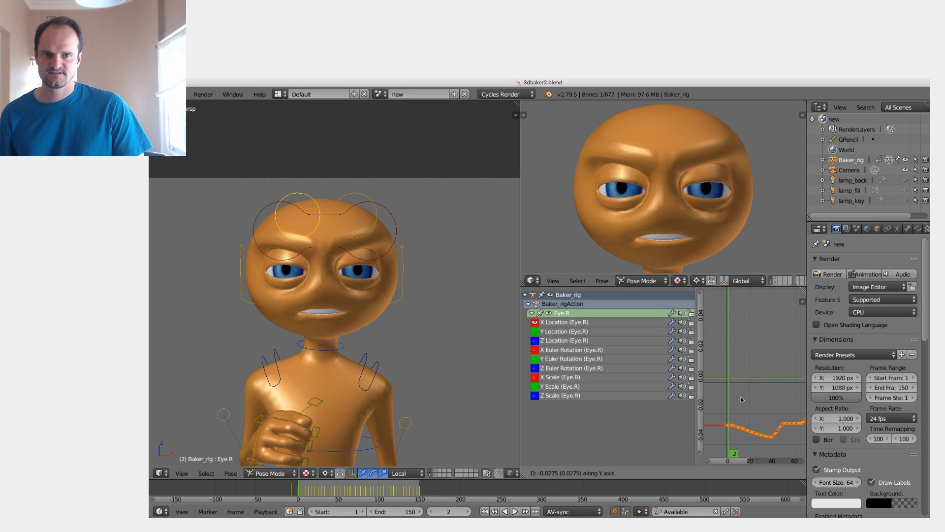
left_click(740, 404)
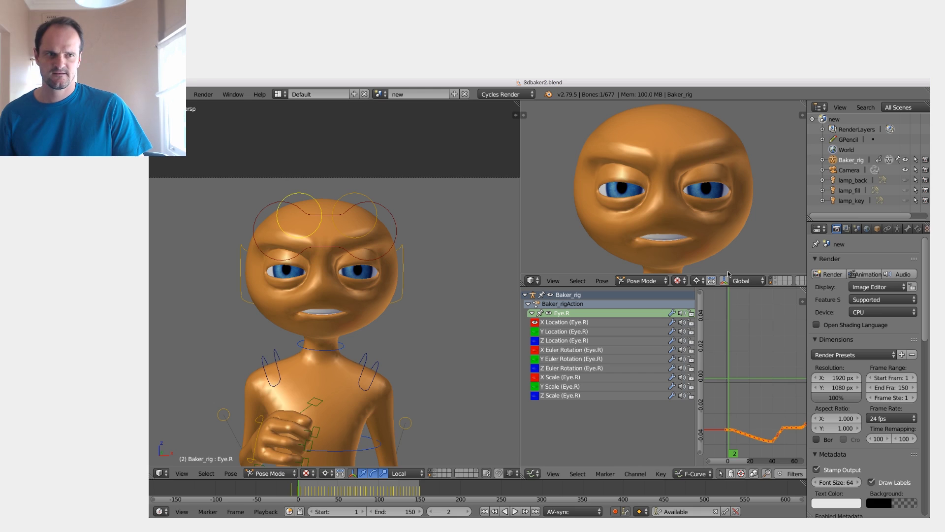
key("g")
key("y")
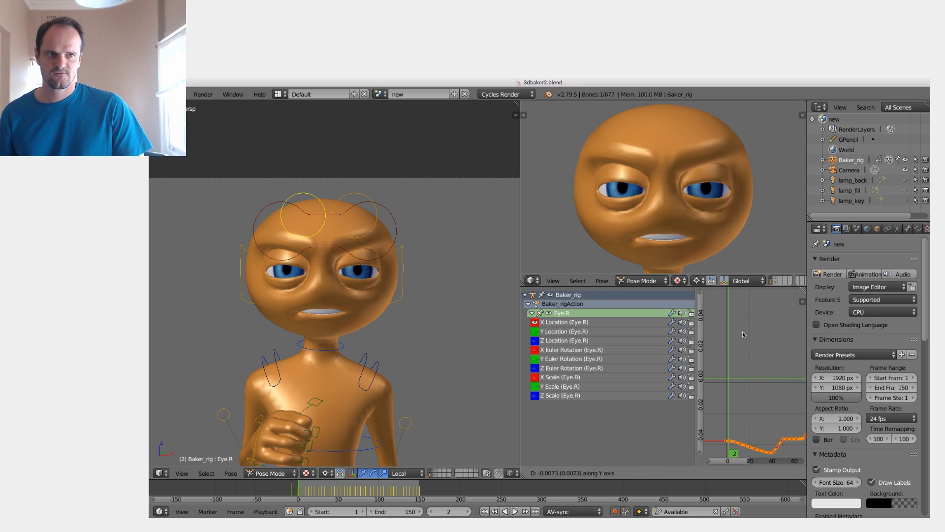
left_click(742, 331)
key("alt+a")
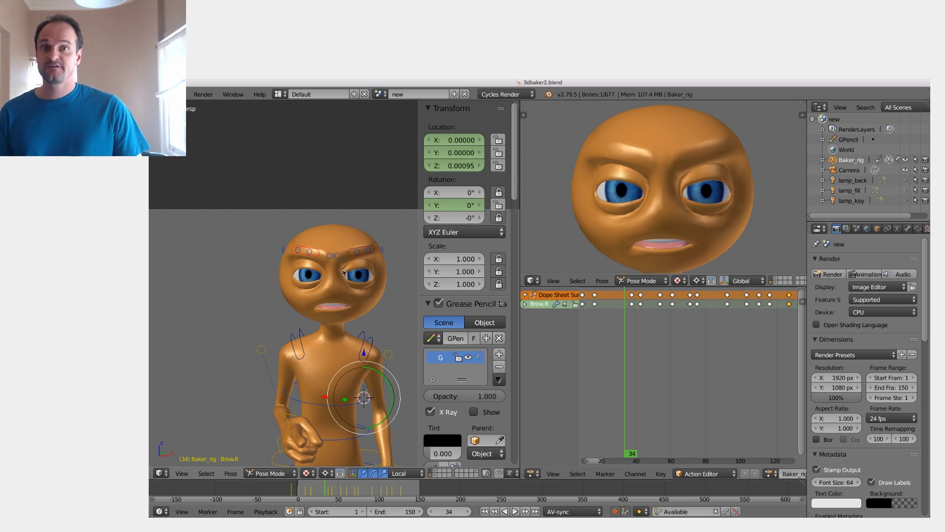
Step: Review the face and brow motion up close by scrubbing to frame 40 and playing the range up to about frame 62
left_click_drag(345, 486, 330, 490)
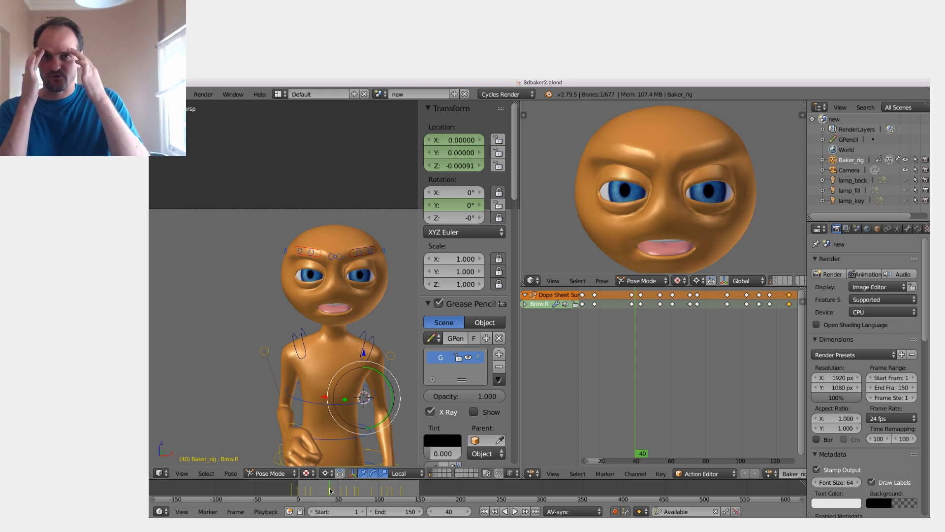
key("alt+a")
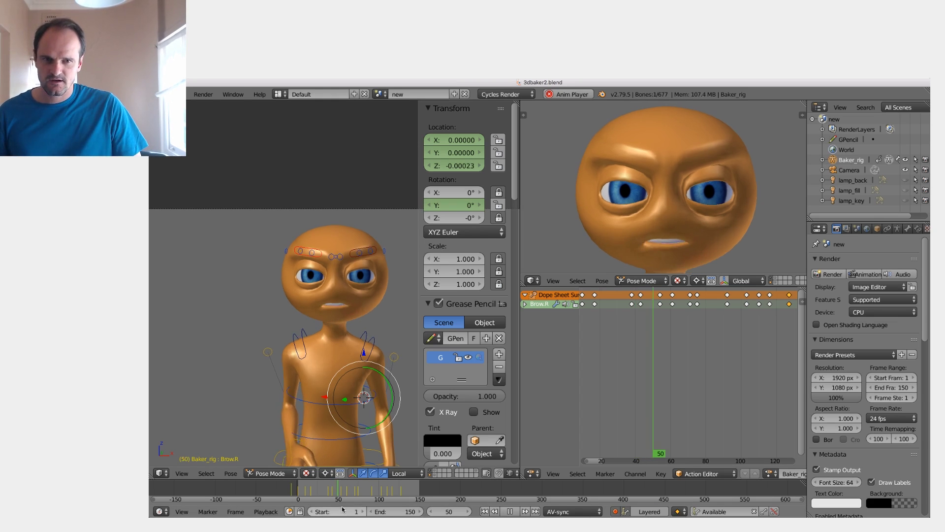
key("Escape")
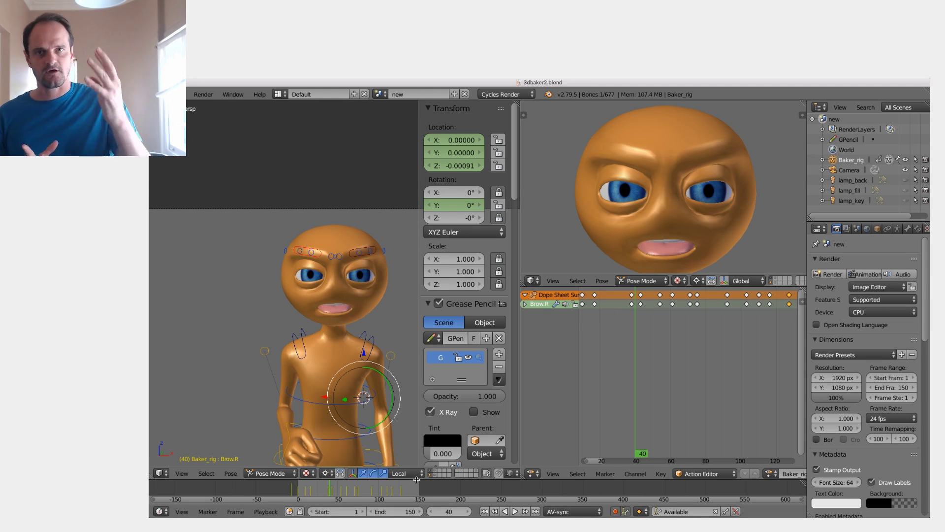
scroll(324, 298, "down", 9, "alt")
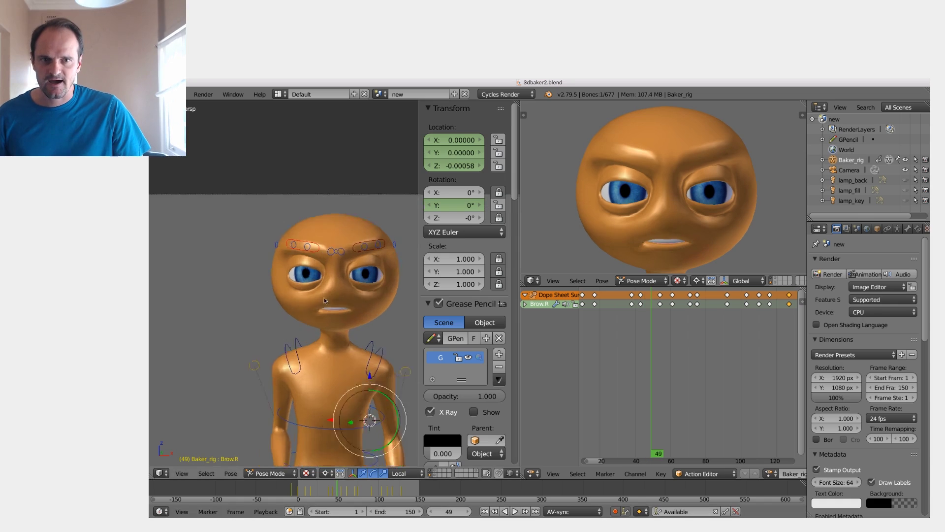
scroll(324, 297, "up", 5)
key("alt+a")
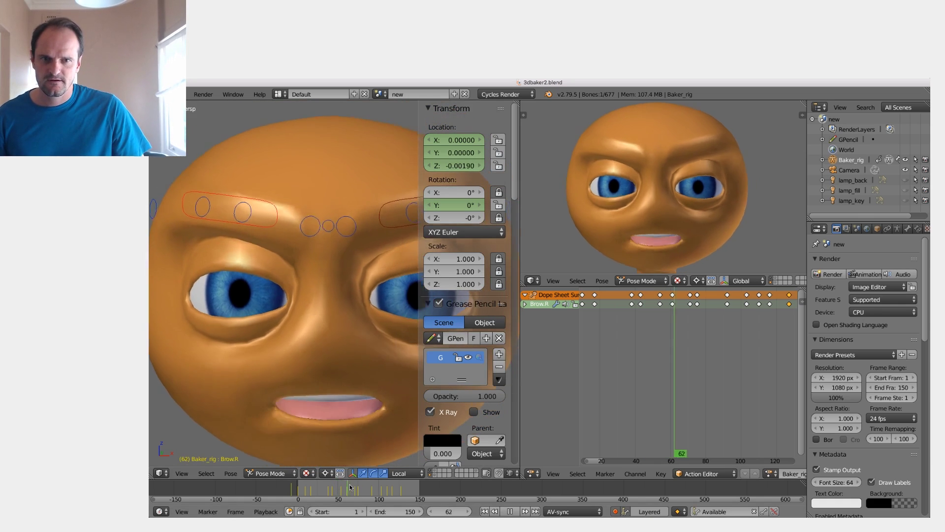
key("Escape")
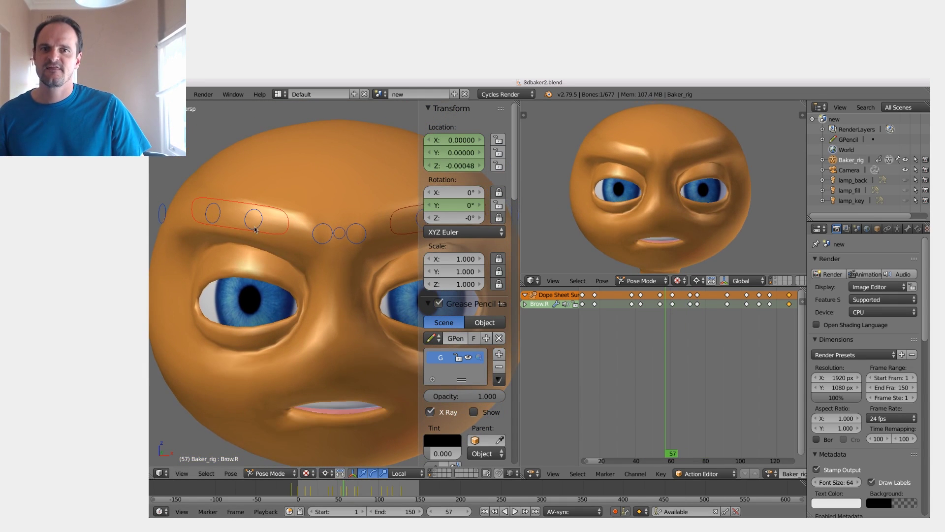
Step: Select Brow.R, Brow_02.R and Brow_03.R together and insert keyframes for all three at frame 54 and at the neighbouring Brow.R key frames
right_click(217, 213)
right_click(166, 216)
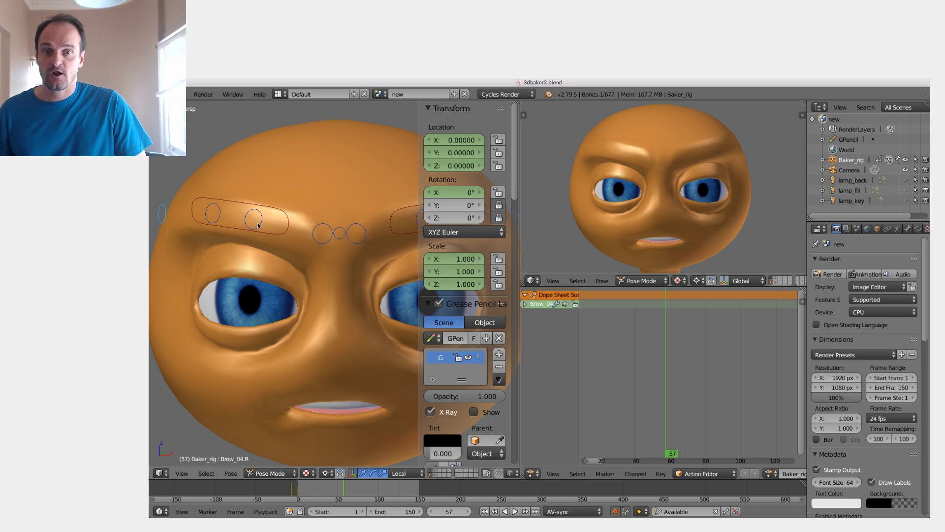
right_click(220, 208)
right_click(220, 207, "shift")
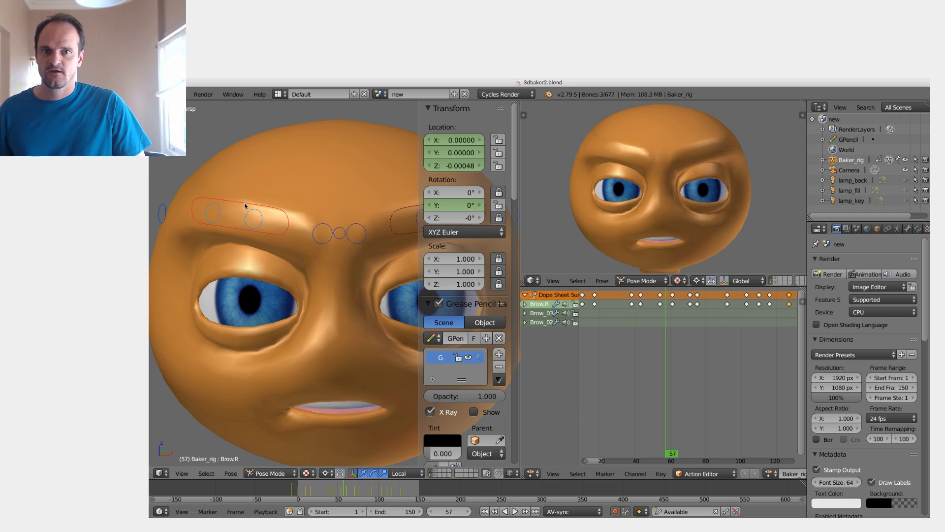
left_click(660, 320)
scroll(669, 322, "down", 1)
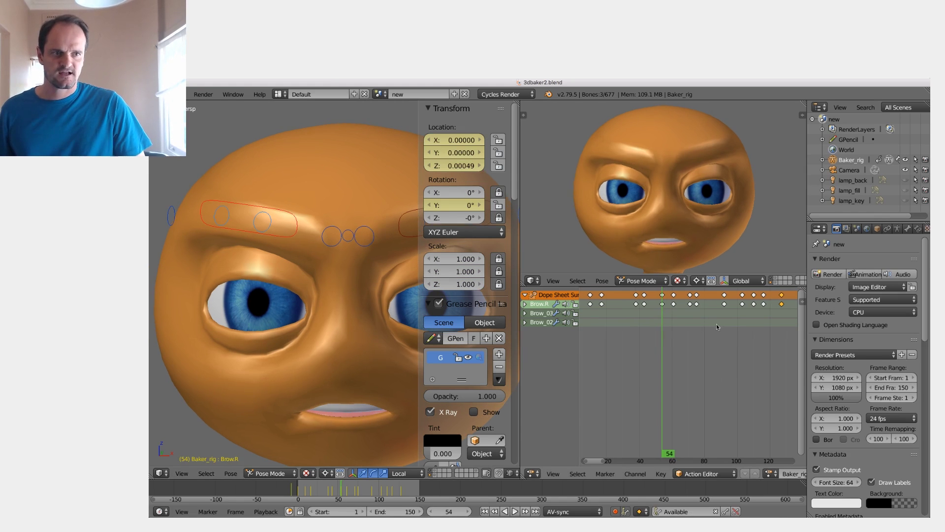
key("i")
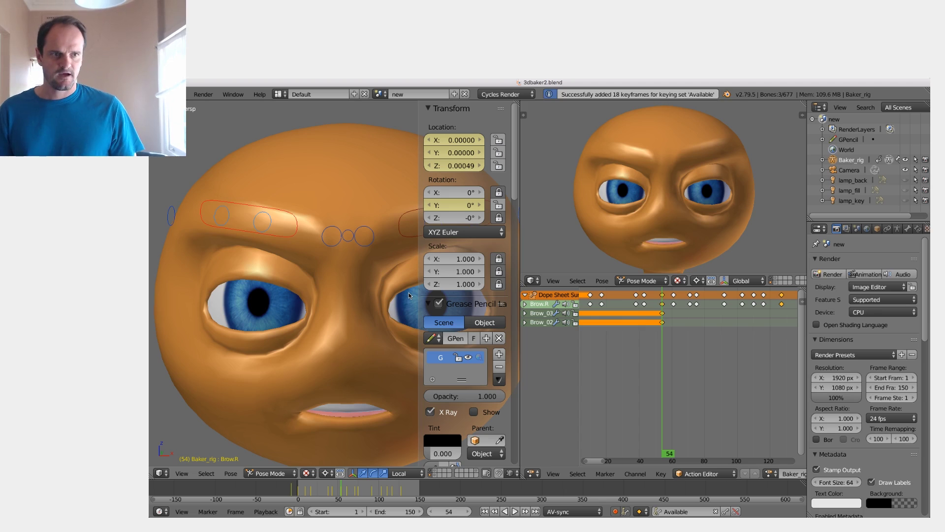
key("Down")
Step: Play and scrub the brow motion up to frame 67, and move the next keyframe column of the three brow controls earlier to frame 69
key("alt+a")
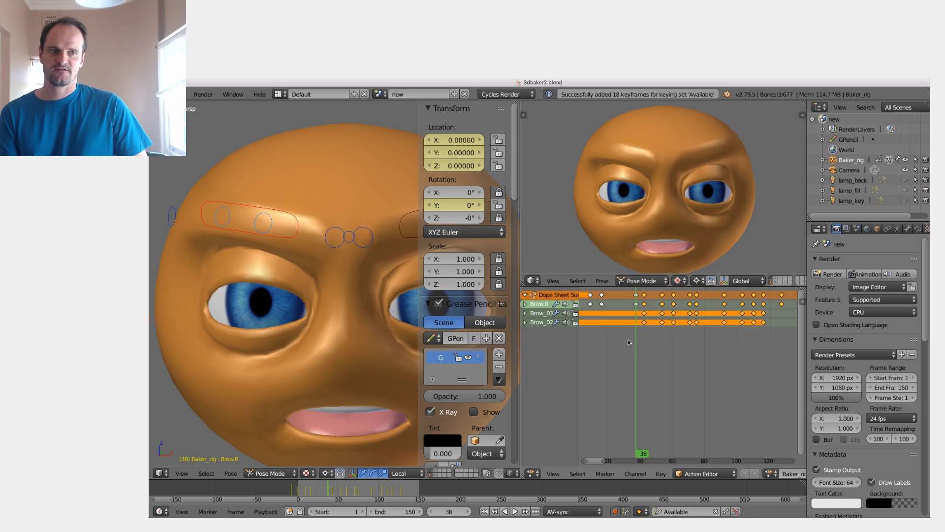
key("alt+a")
left_click_drag(642, 344, 684, 343)
key("alt+a")
scroll(685, 300, "up", 1)
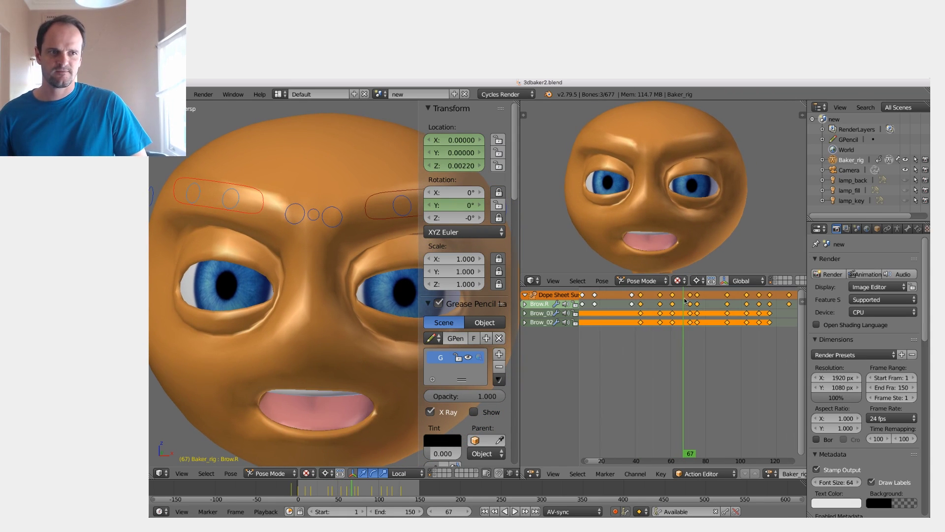
left_click(690, 296)
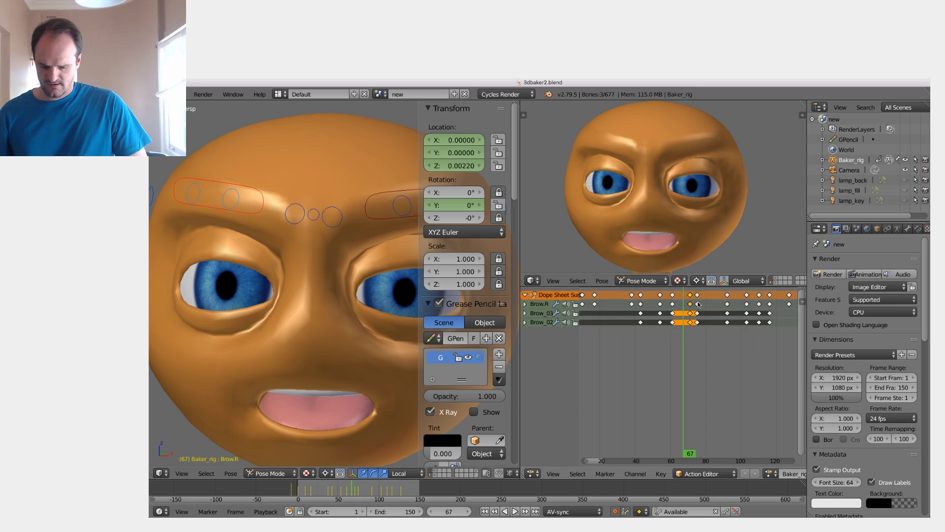
key("g")
left_click(696, 304)
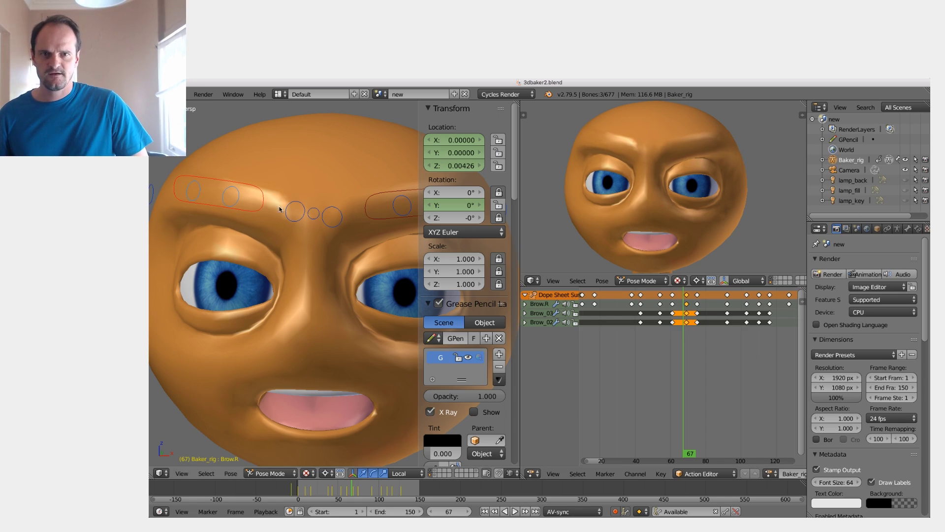
Step: At frame 69, lower only the Brow.R control along its local Z axis by about 0.004
right_click(257, 212)
key("Up")
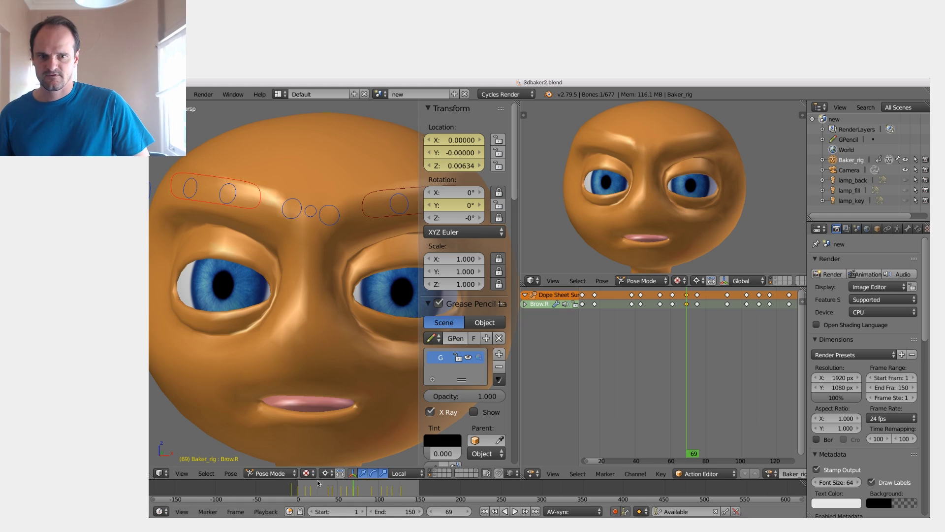
left_click(352, 473)
left_click(353, 473)
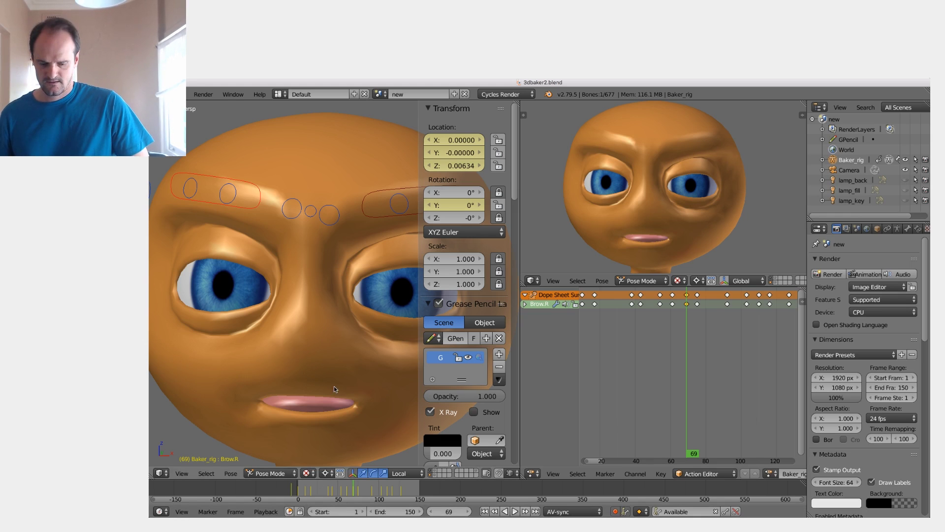
key("a")
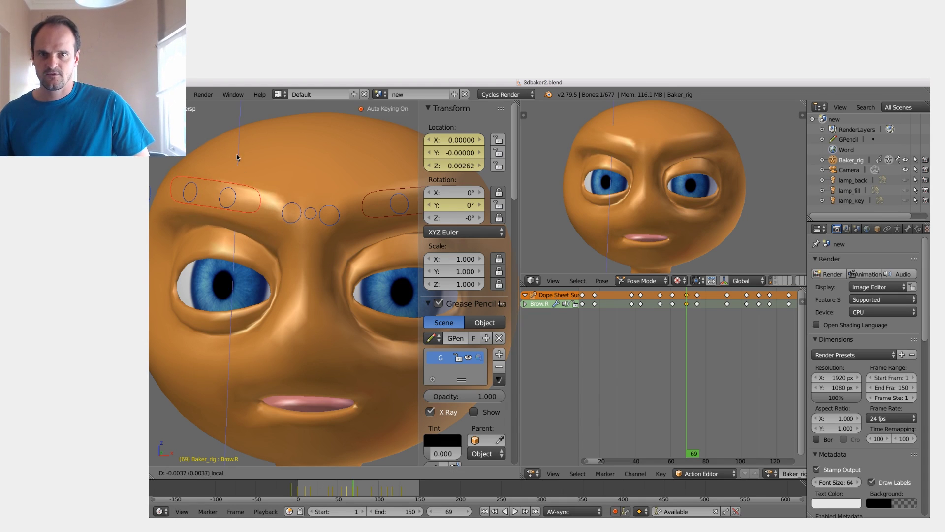
Step: Show the transform manipulator and raise the Brow_03.R control to a Z location of about 0.006 at frame 69
key("ctrl+Tab")
right_click(230, 195)
right_click(230, 195)
key("ctrl+Tab")
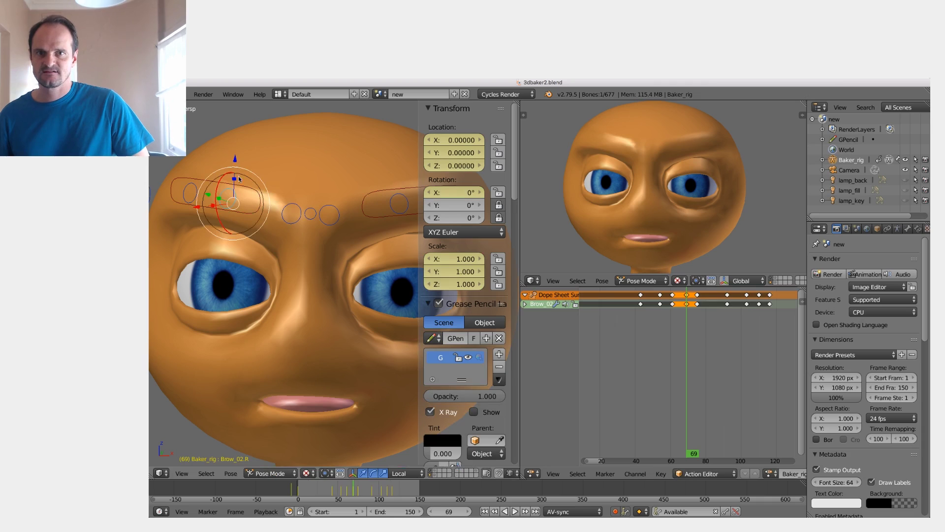
right_click(194, 185)
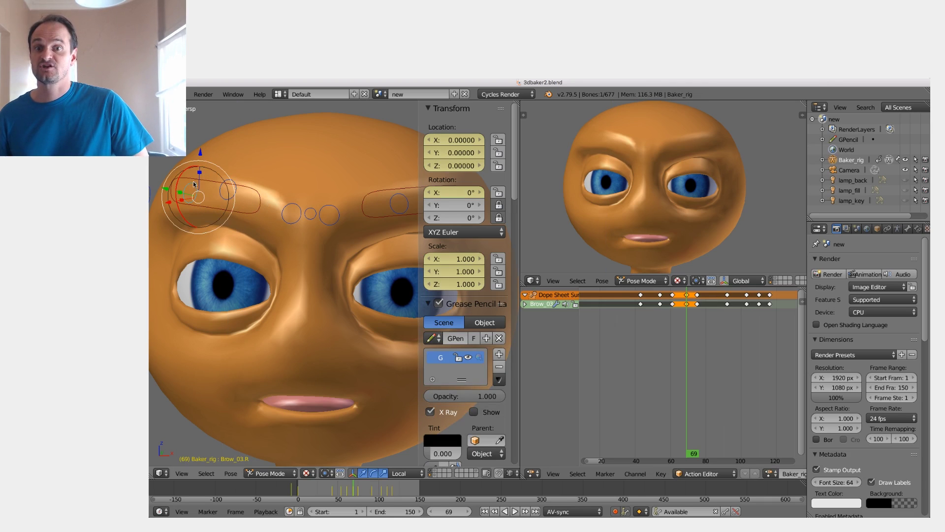
left_click_drag(202, 153, 205, 148)
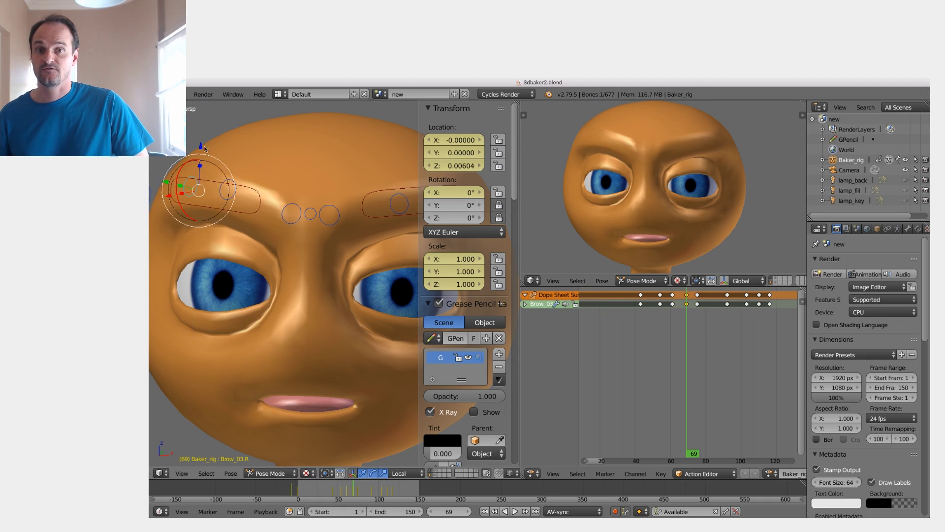
Step: Raise the Brow_02.R control to a Z location of about 0.008 at frame 69
right_click(232, 189)
right_click(232, 193)
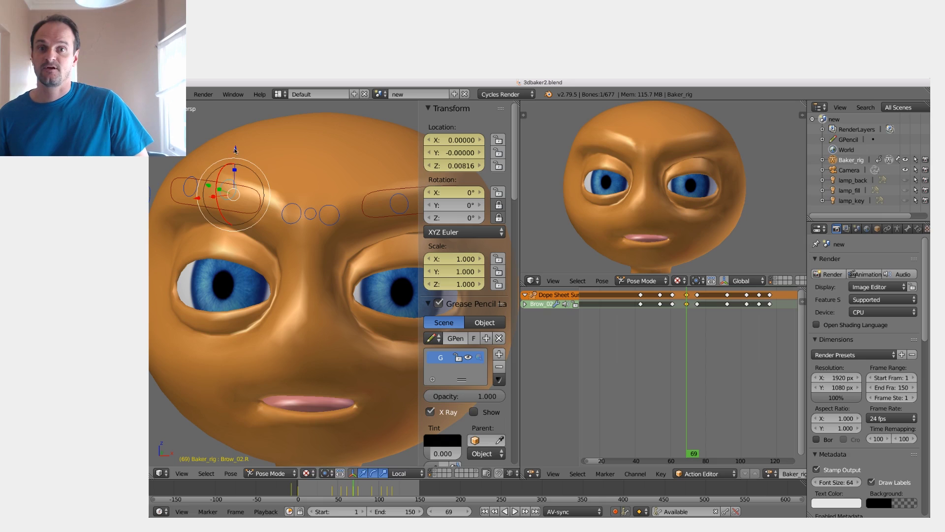
left_click_drag(235, 150, 234, 144)
Step: Select the character's Shoulder.R control at frame 19 in place of Eye.R
scroll(220, 204, "down", 3)
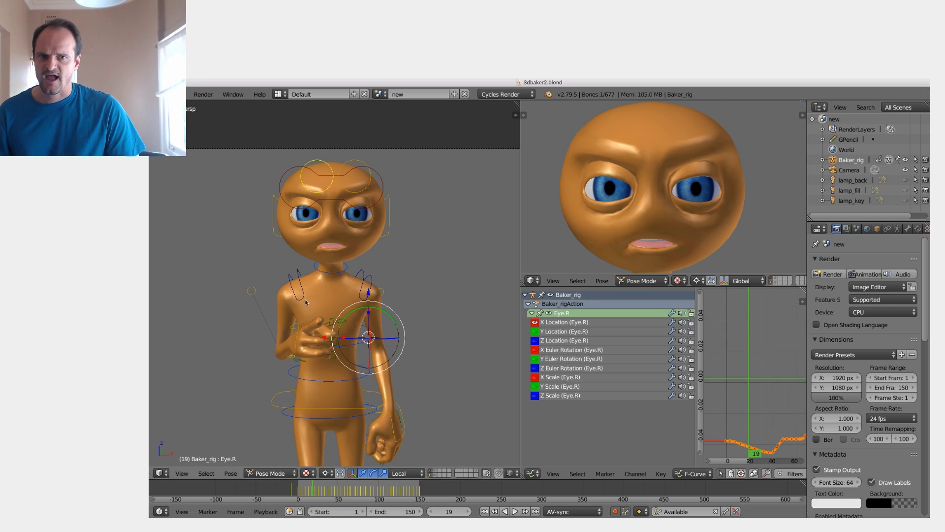
right_click(318, 311)
key("ctrl+z")
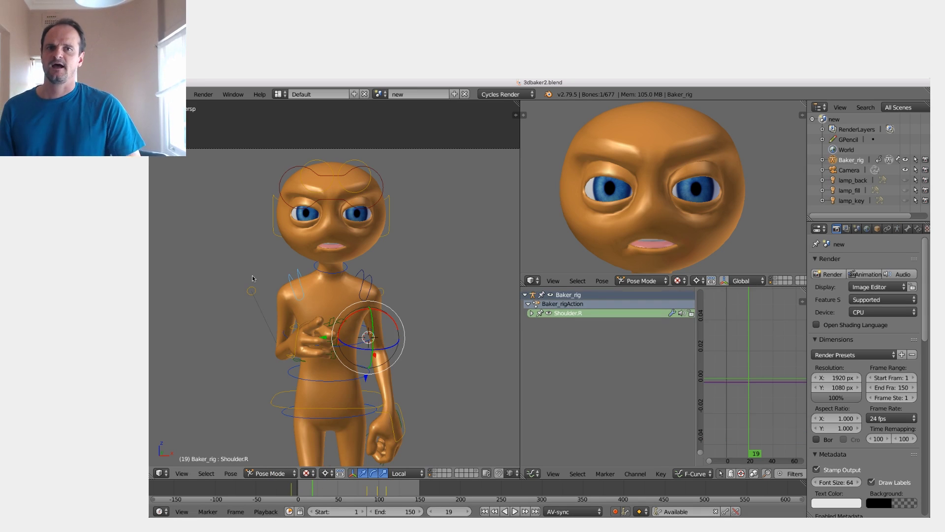